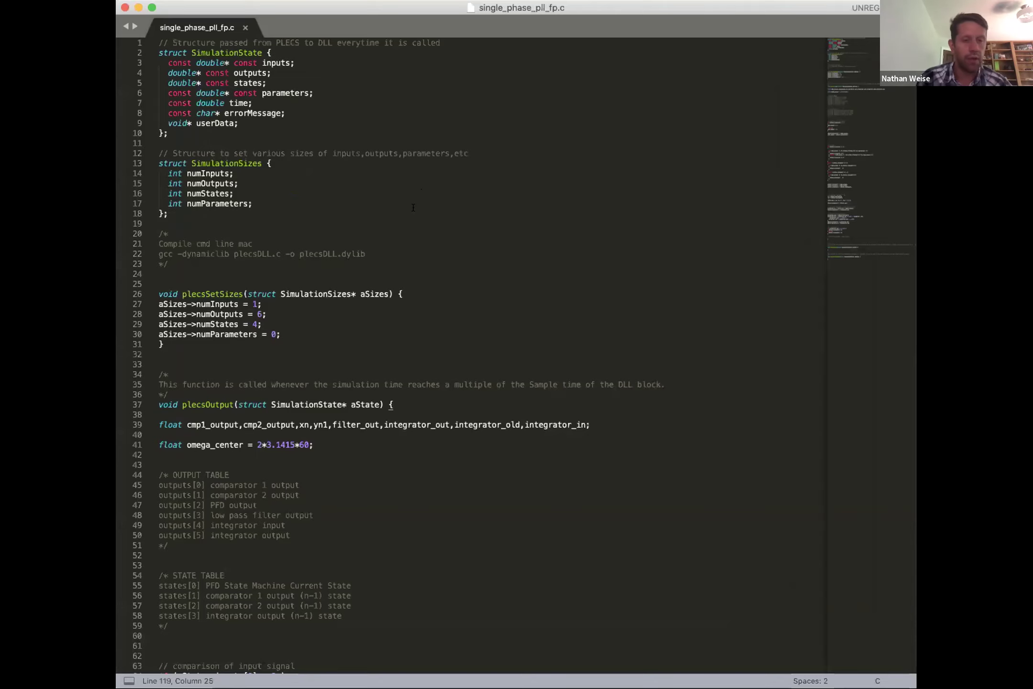
Step: Read through the input signal comparison and the PFD state machine code in single_phase_pll_fp.c, highlighting each block
scroll(417, 196, down, 12)
scroll(413, 207, up, 2)
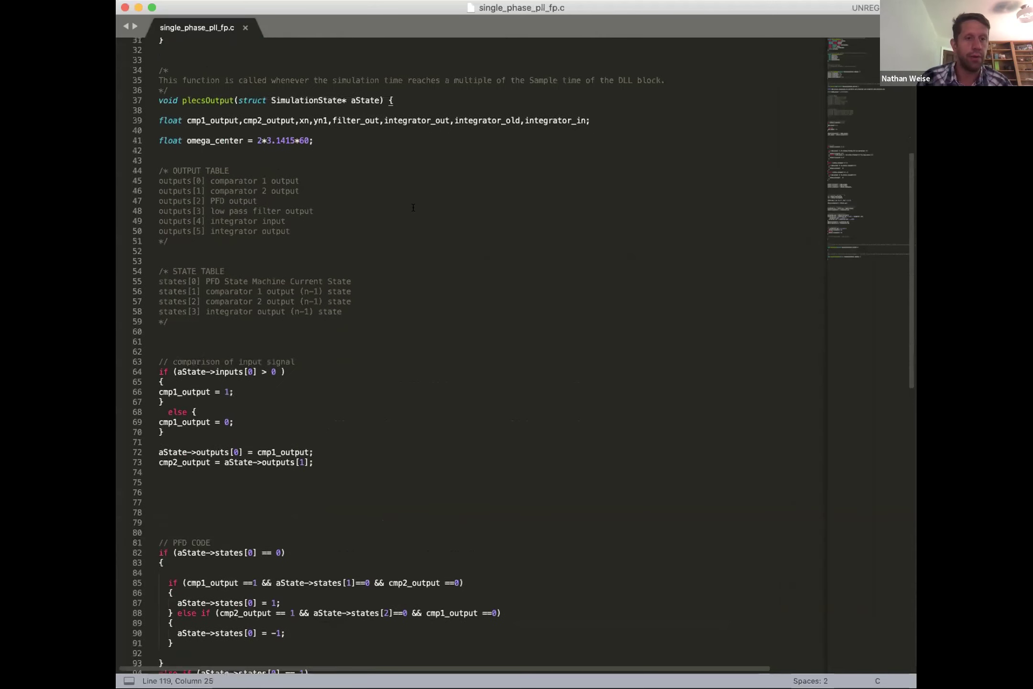
scroll(413, 207, down, 3)
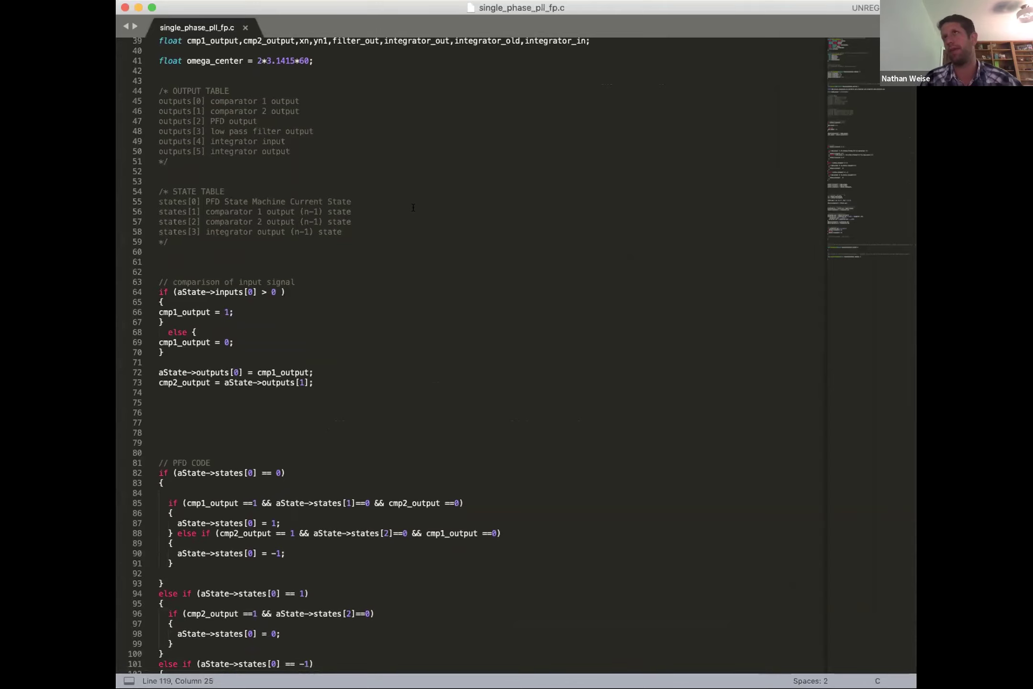
drag(335, 393, 158, 290)
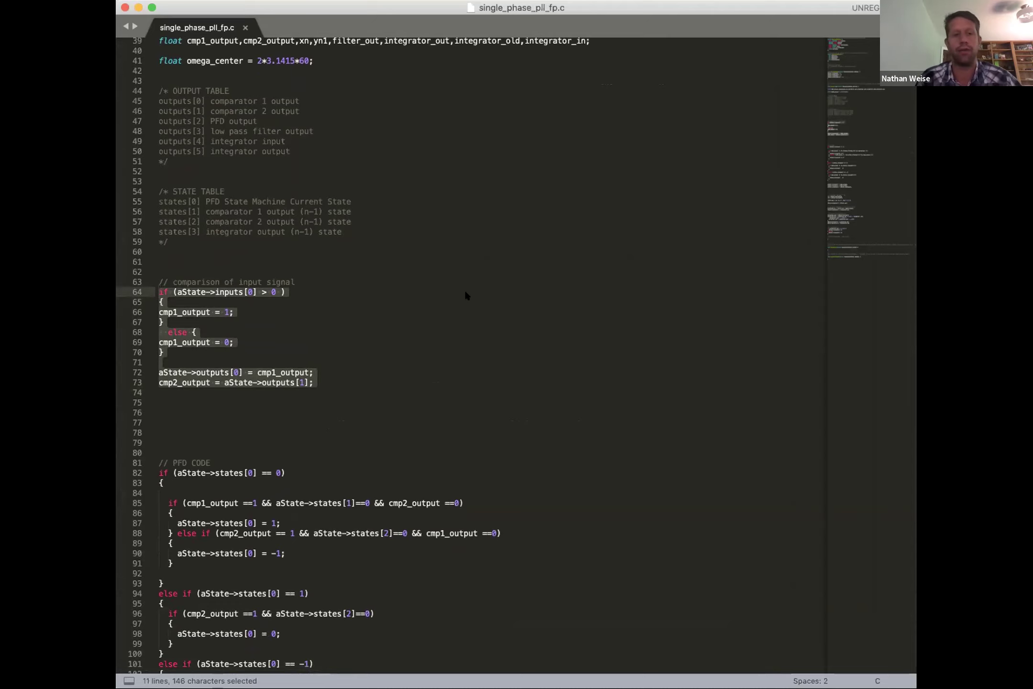
click(466, 294)
scroll(423, 362, down, 6)
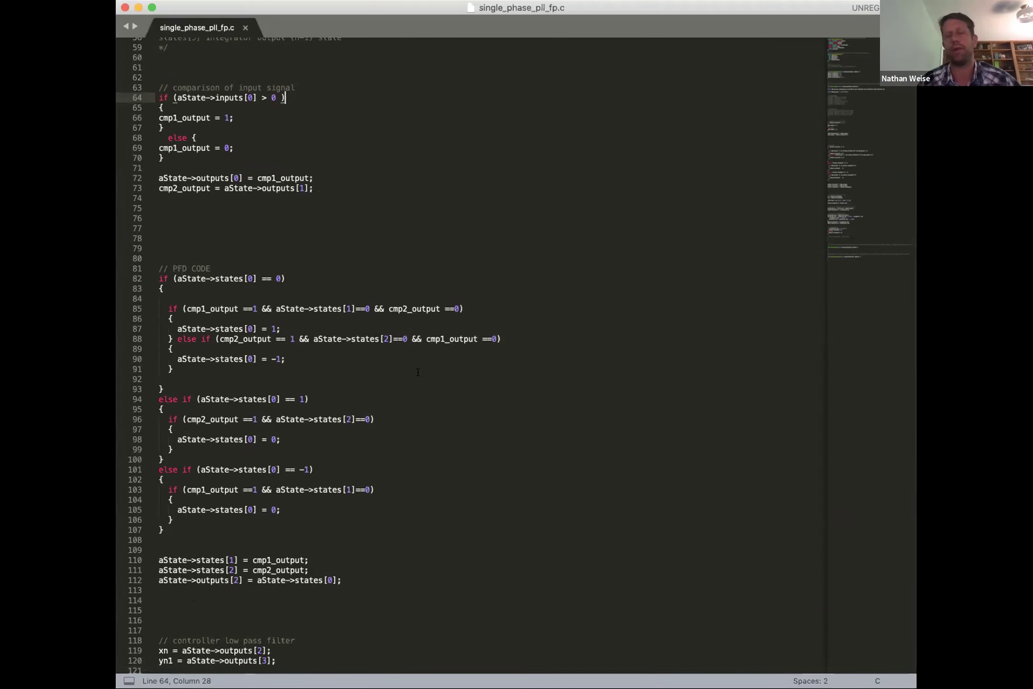
drag(376, 552, 158, 279)
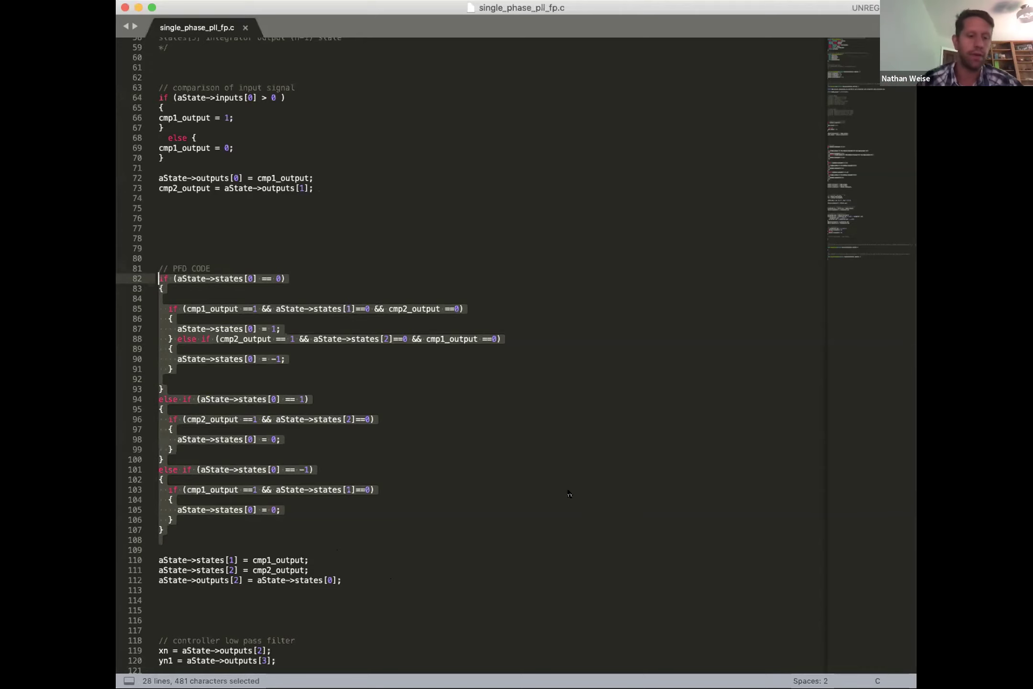
Step: Examine the controller low pass filter code, highlighting the filter_out equation and its coefficients
scroll(570, 493, down, 8)
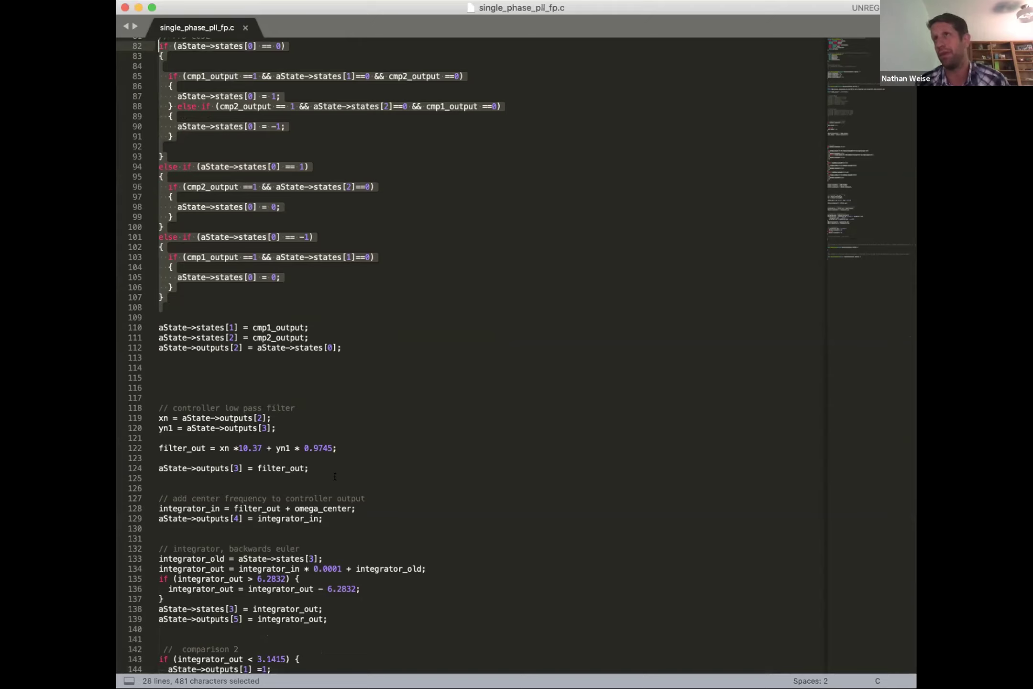
drag(335, 476, 142, 416)
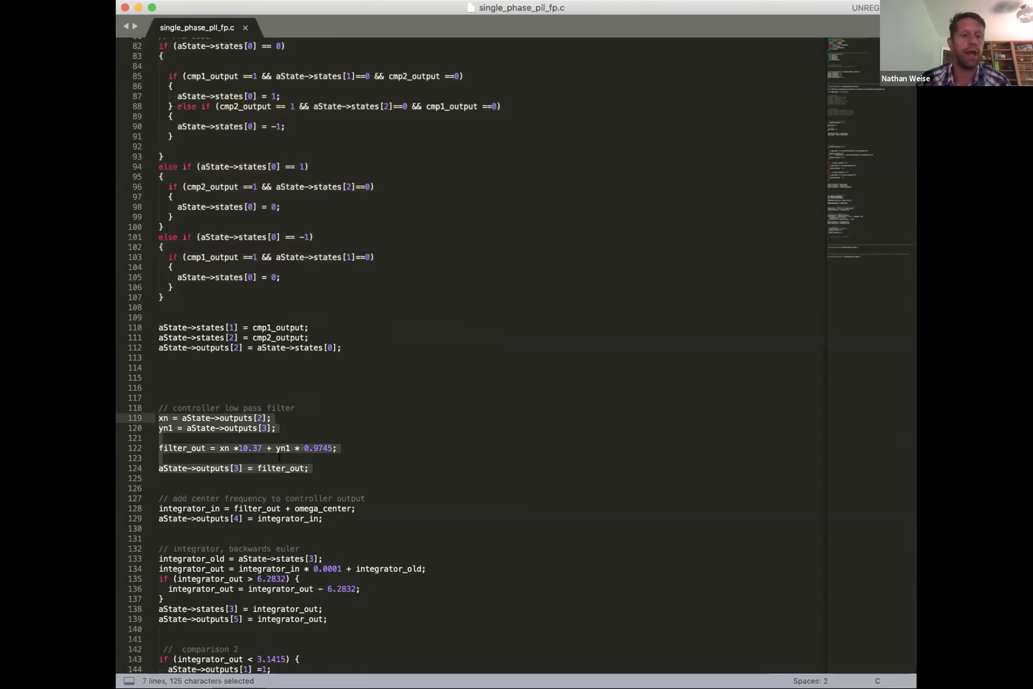
click(227, 457)
drag(219, 448, 334, 447)
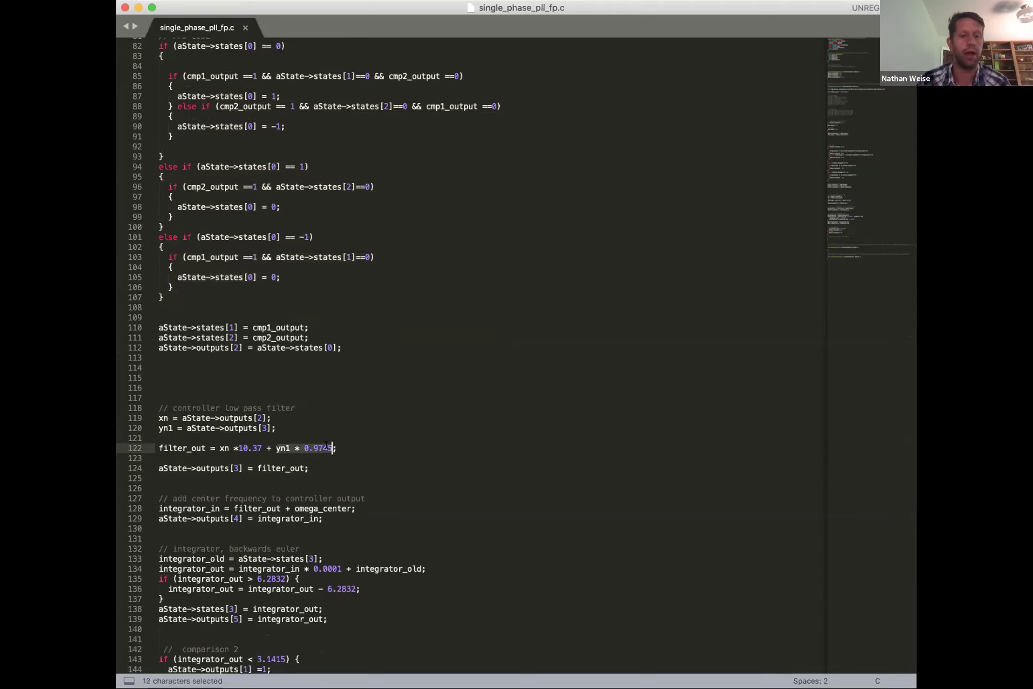
double_click(327, 447)
click(327, 448)
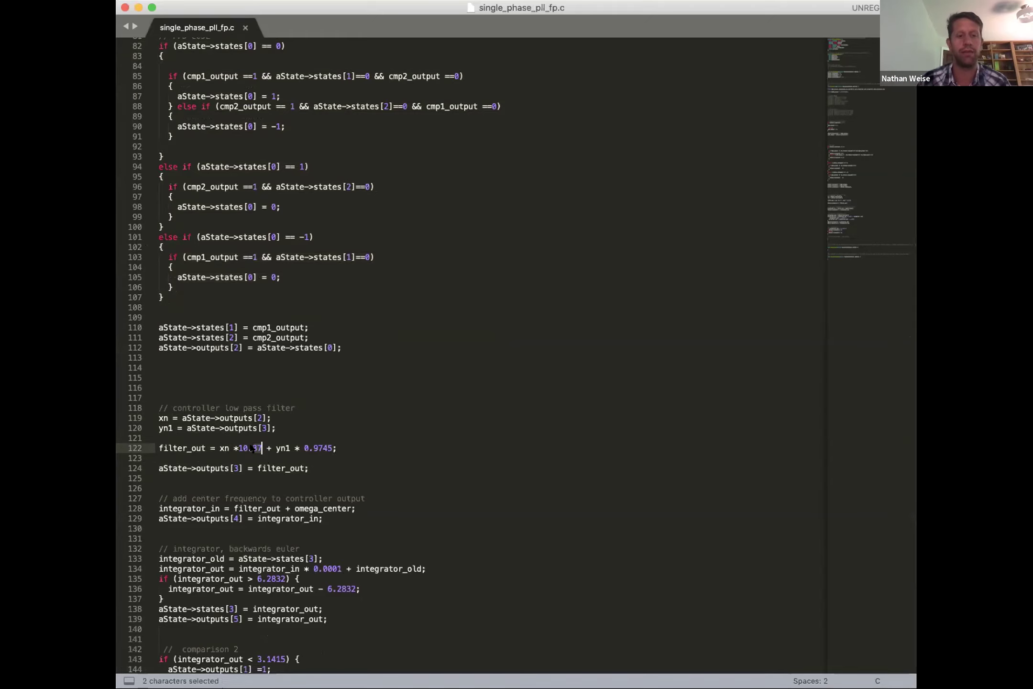
key(Down)
triple_click(185, 449)
Step: Review the center frequency addition, the backwards Euler integrator and the comparison 2 code by highlighting each block
scroll(399, 496, down, 5)
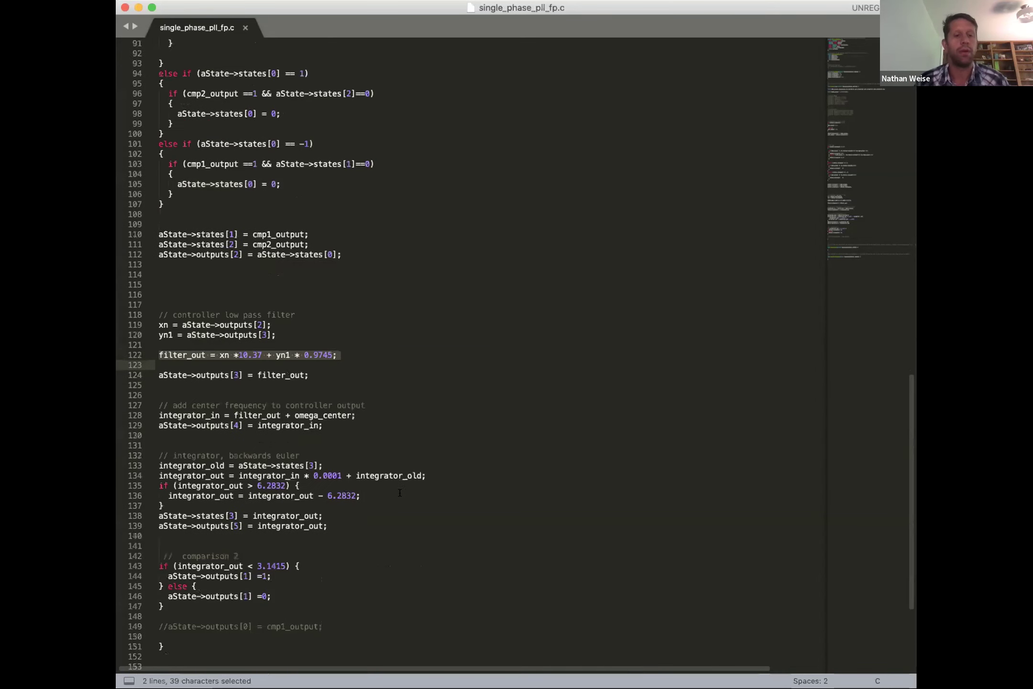
click(160, 407)
drag(185, 394, 159, 386)
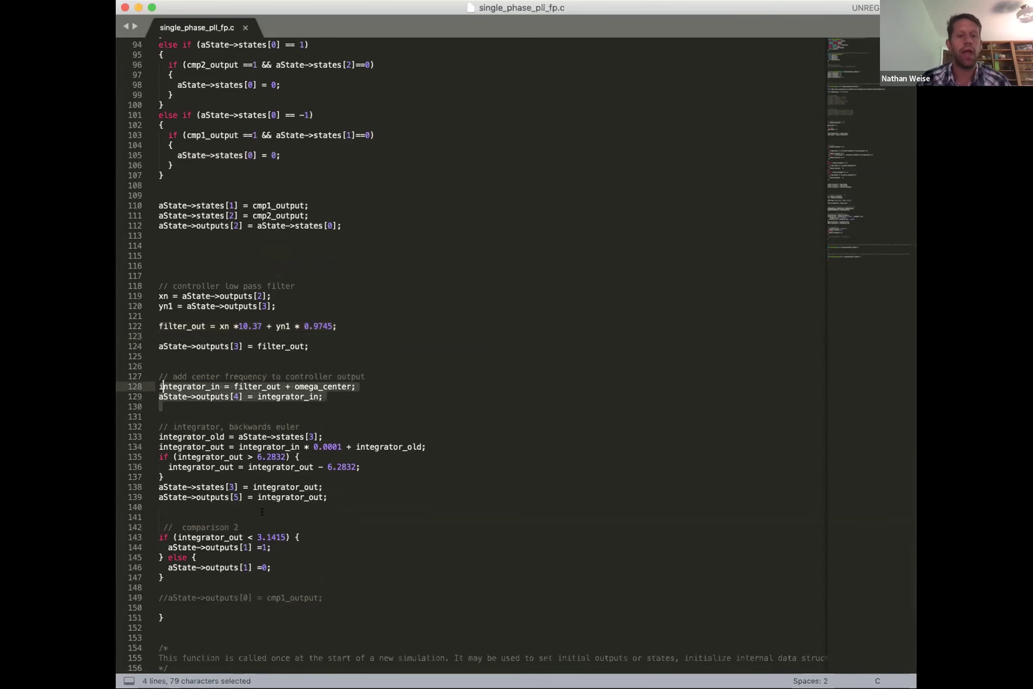
drag(159, 517, 134, 439)
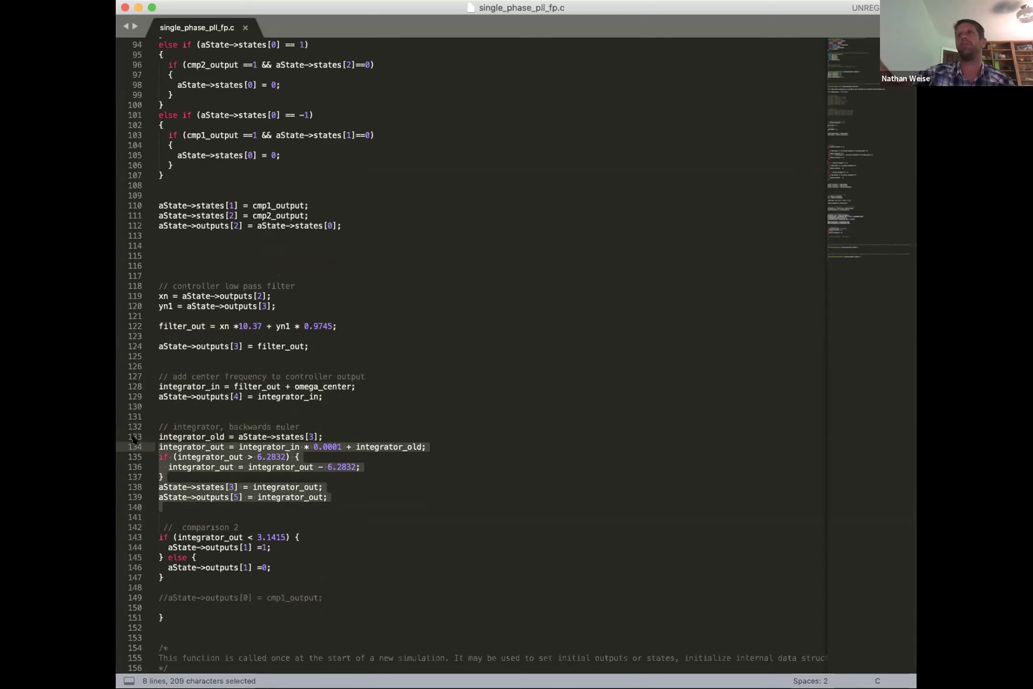
scroll(144, 478, down, 3)
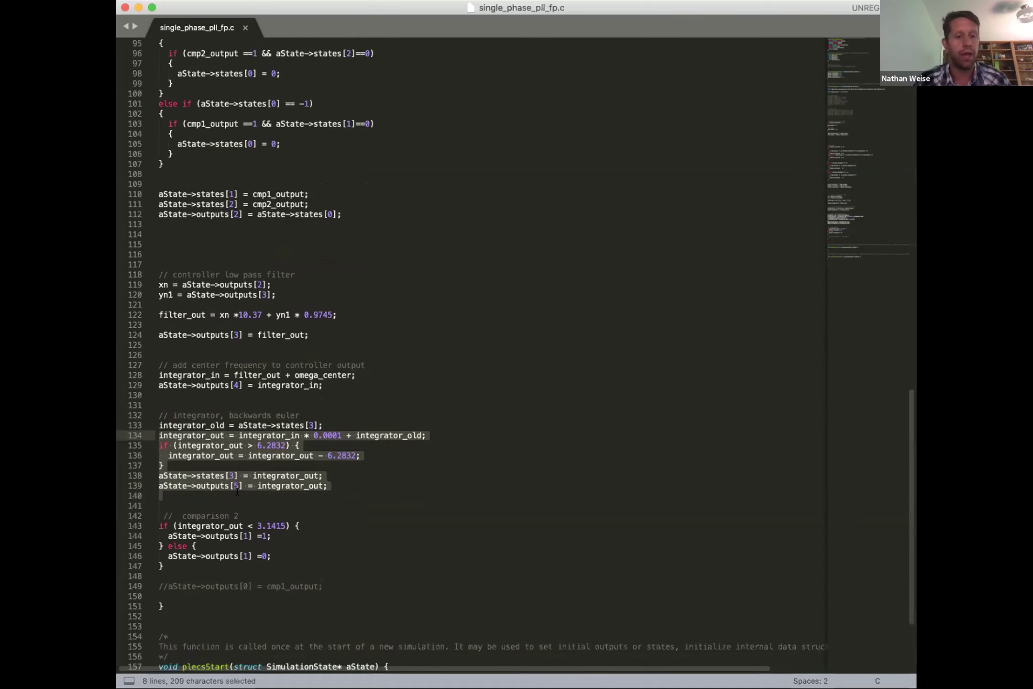
click(163, 521)
drag(161, 530, 150, 479)
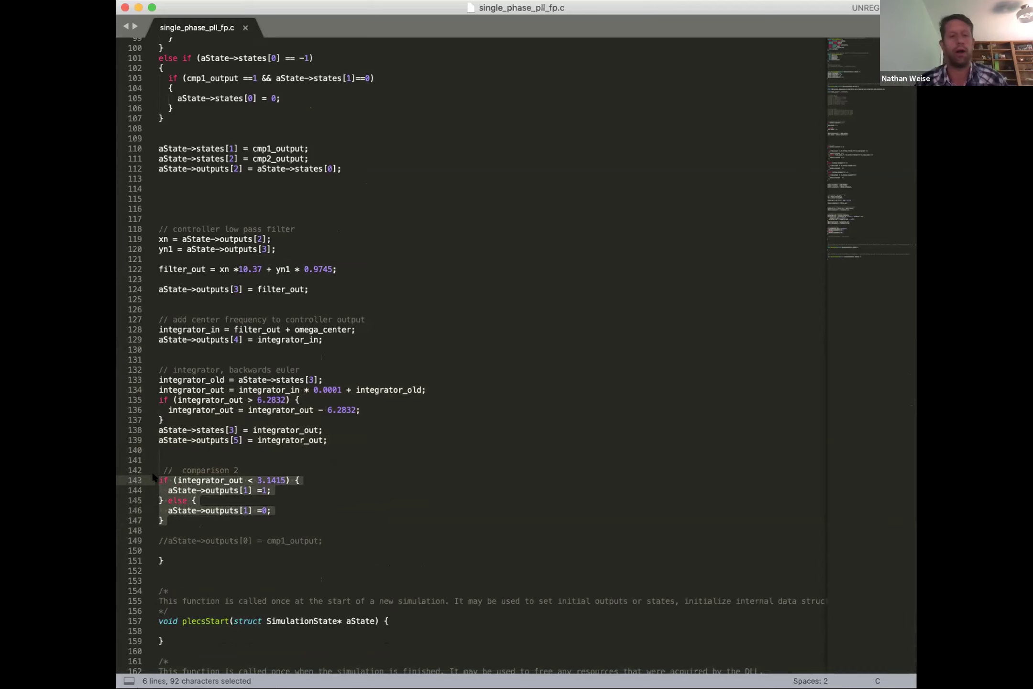
Step: Go back over the code from the input comparison through the PFD section to the low pass filter
scroll(150, 478, up, 7)
scroll(218, 359, up, 9)
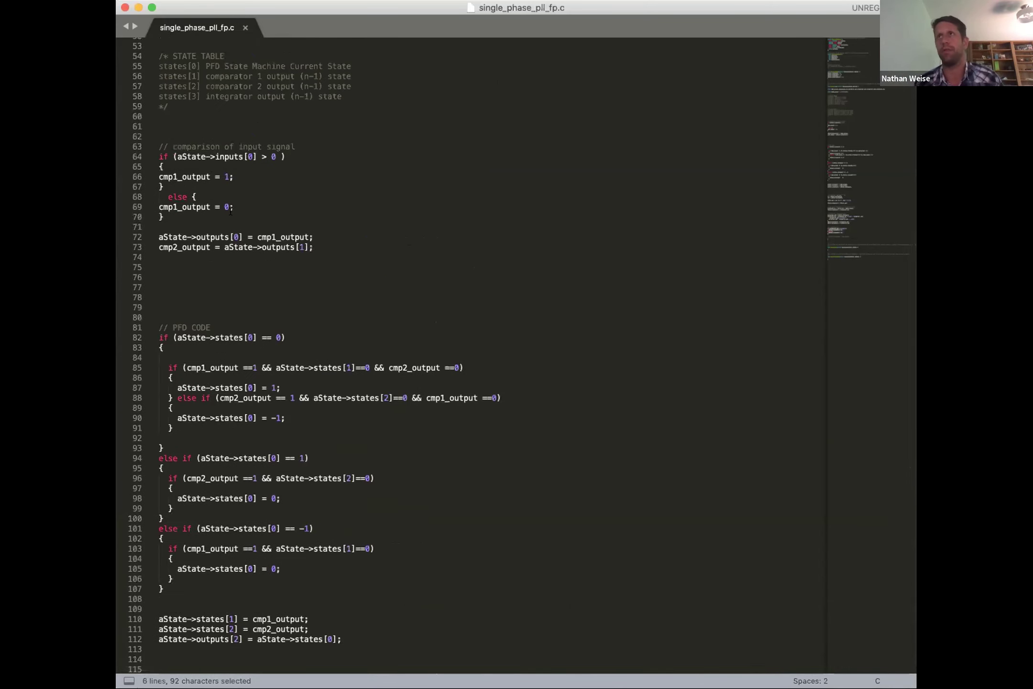
scroll(230, 210, down, 5)
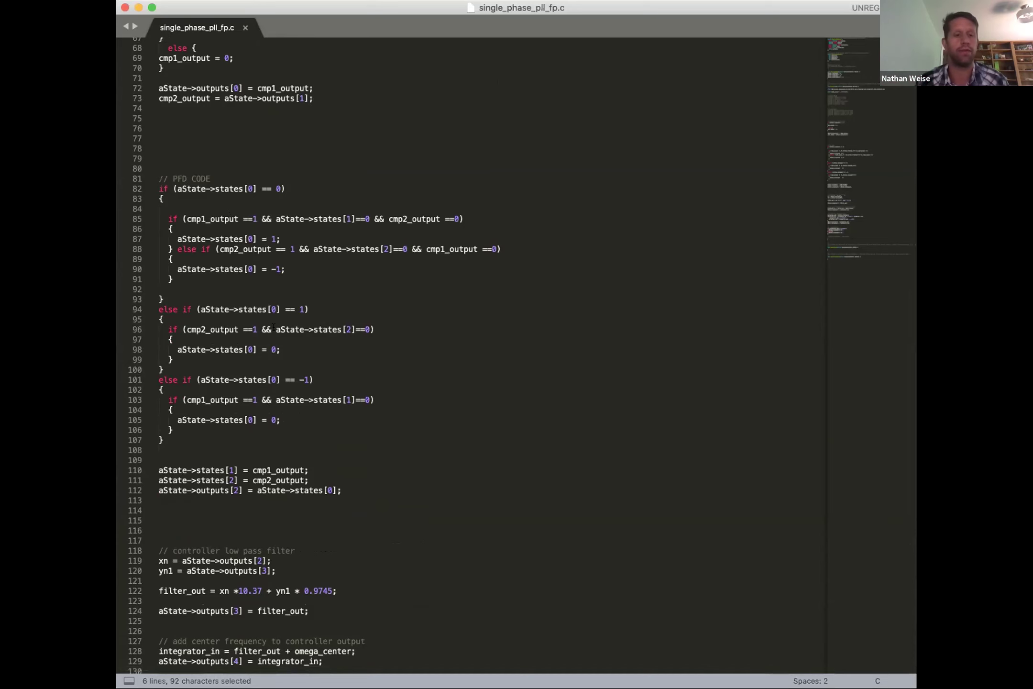
scroll(273, 328, down, 2)
scroll(278, 330, up, 3)
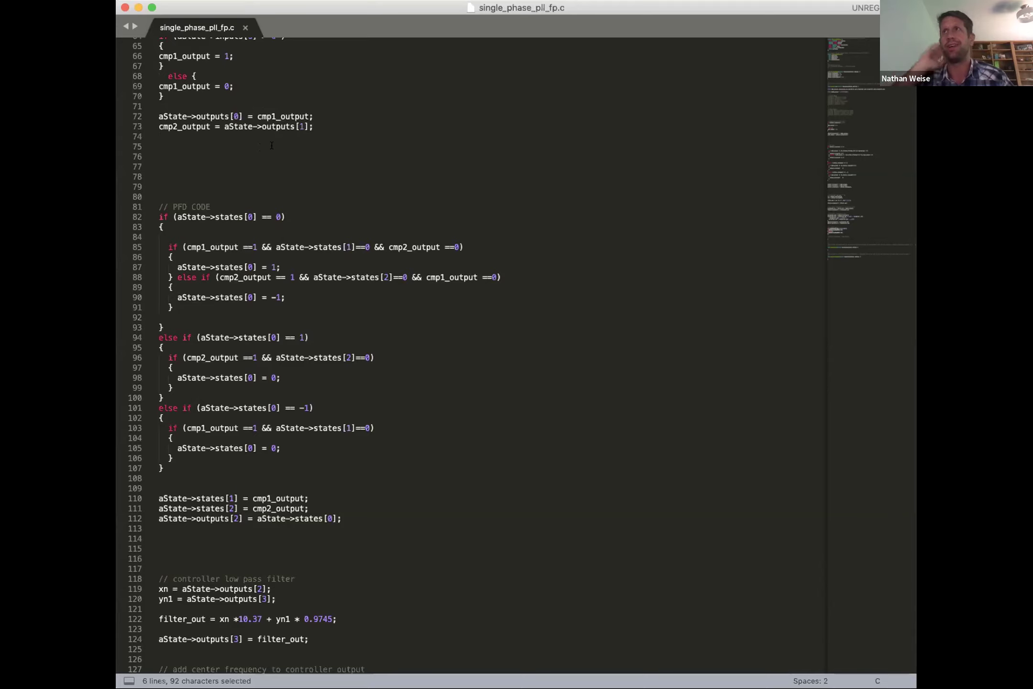
click(311, 311)
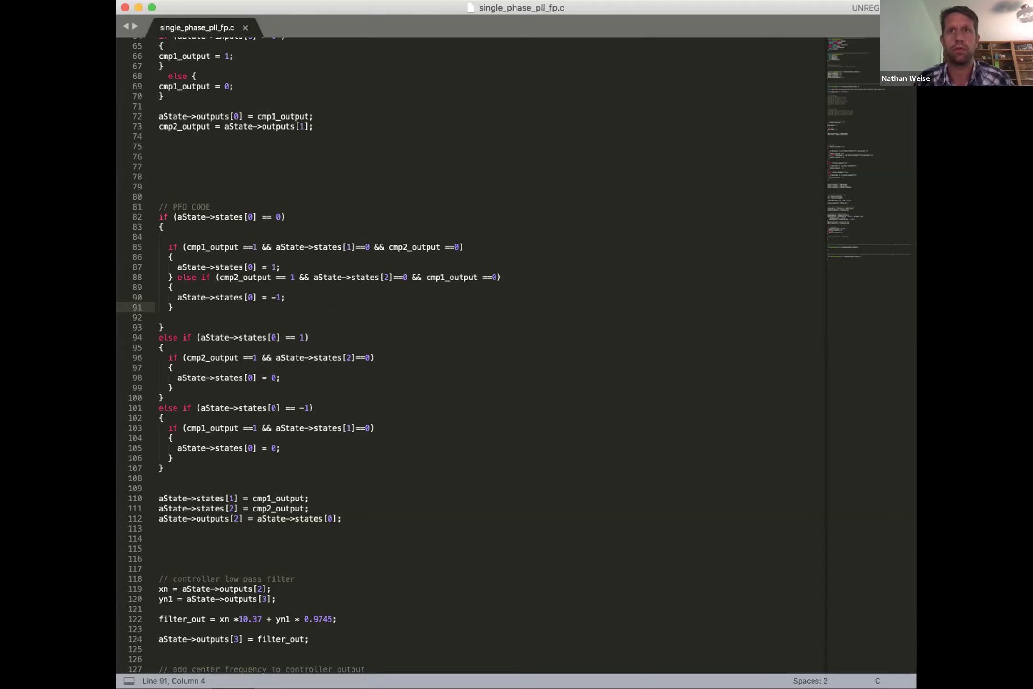
Step: Switch to the 3p_pll model's VaVbVc1 scope in PLECS and inspect the voltage step near 0.11 s, then restore the full view
key(super+Tab)
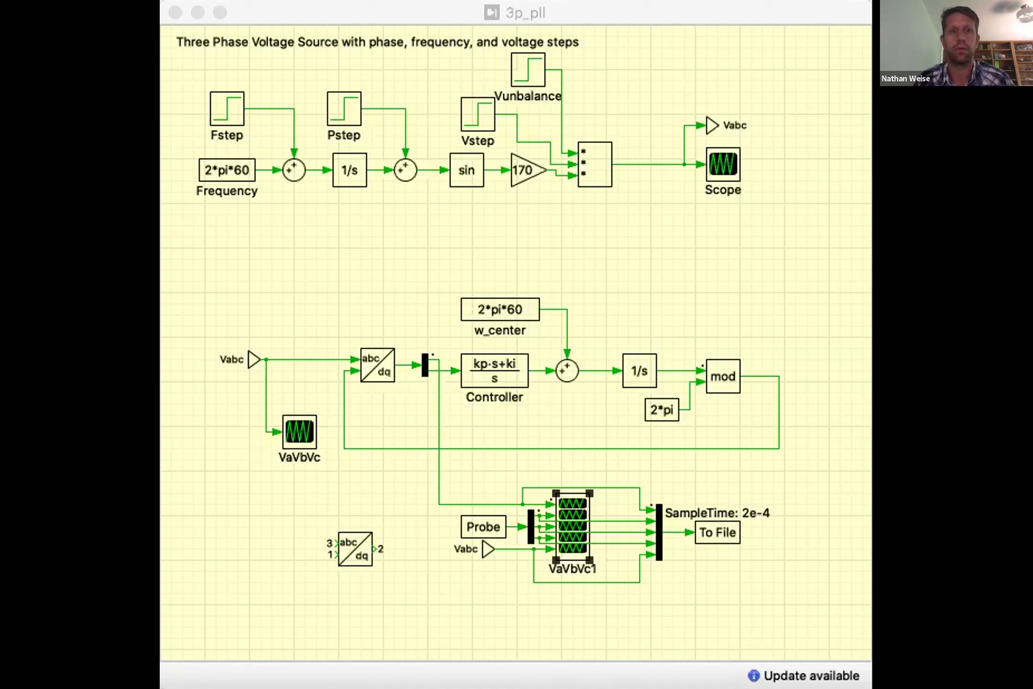
click(648, 617)
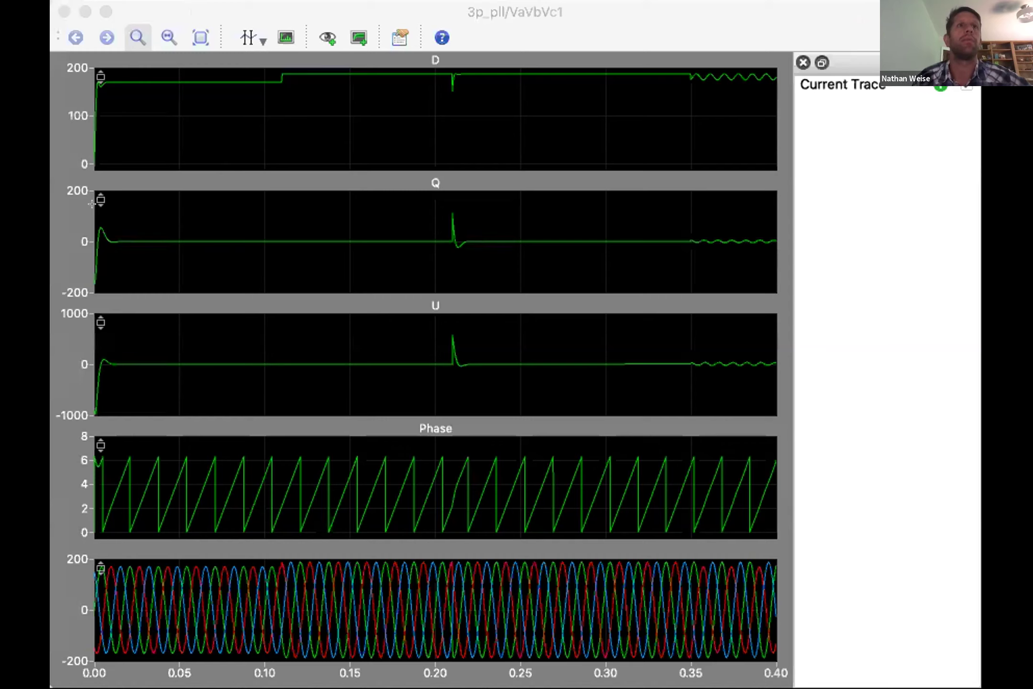
click(92, 204)
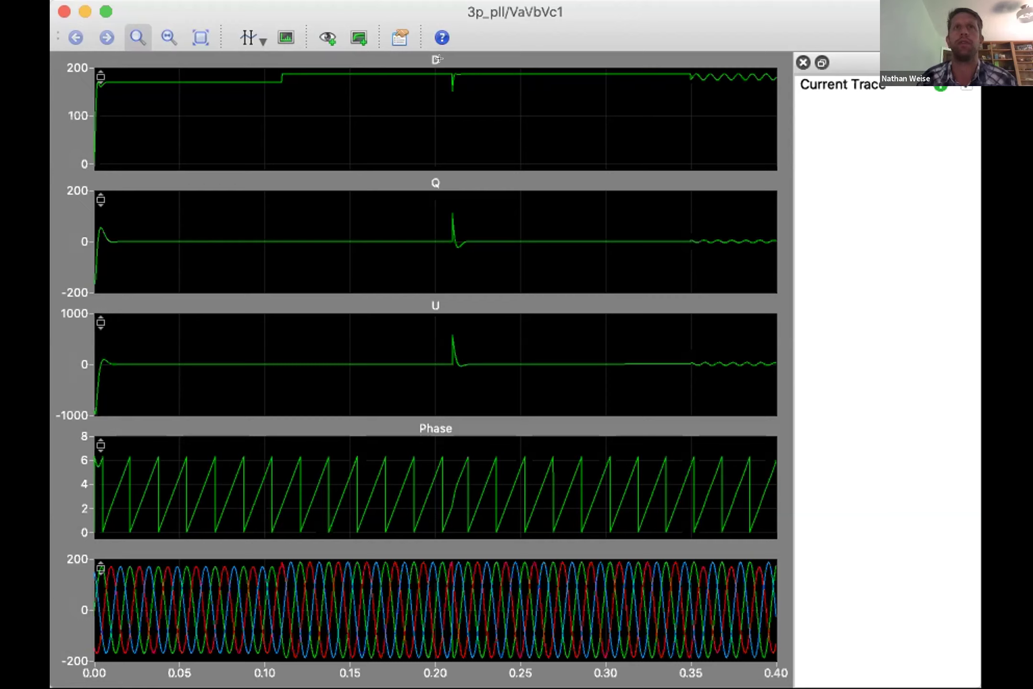
mouse_move(723, 68)
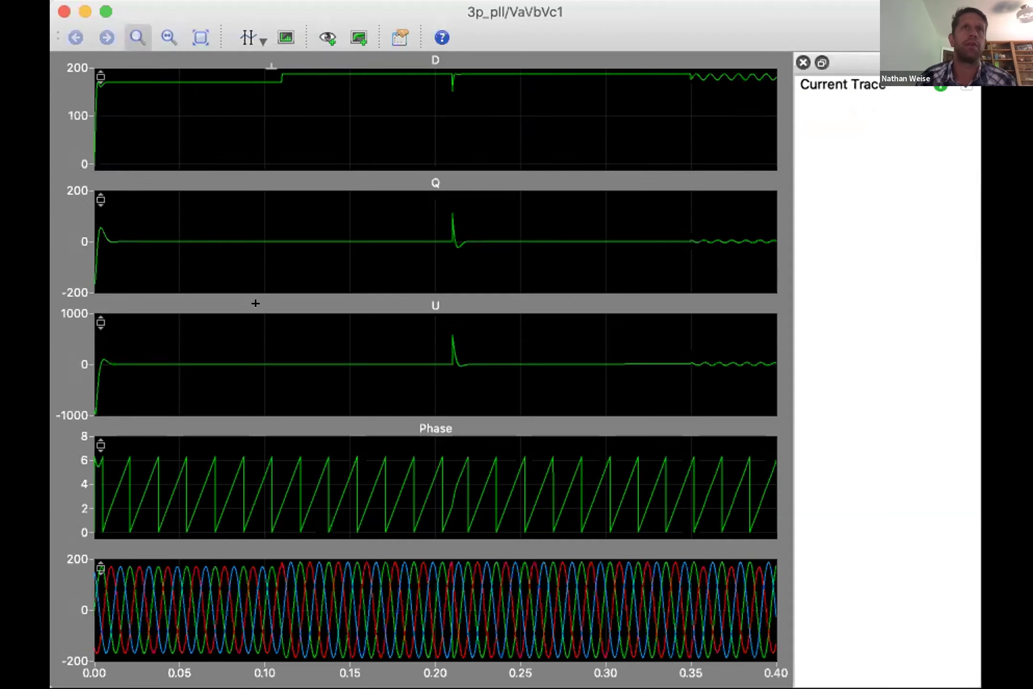
mouse_move(272, 91)
mouse_down()
mouse_move(286, 41)
mouse_move(304, 59)
mouse_move(289, 67)
mouse_up()
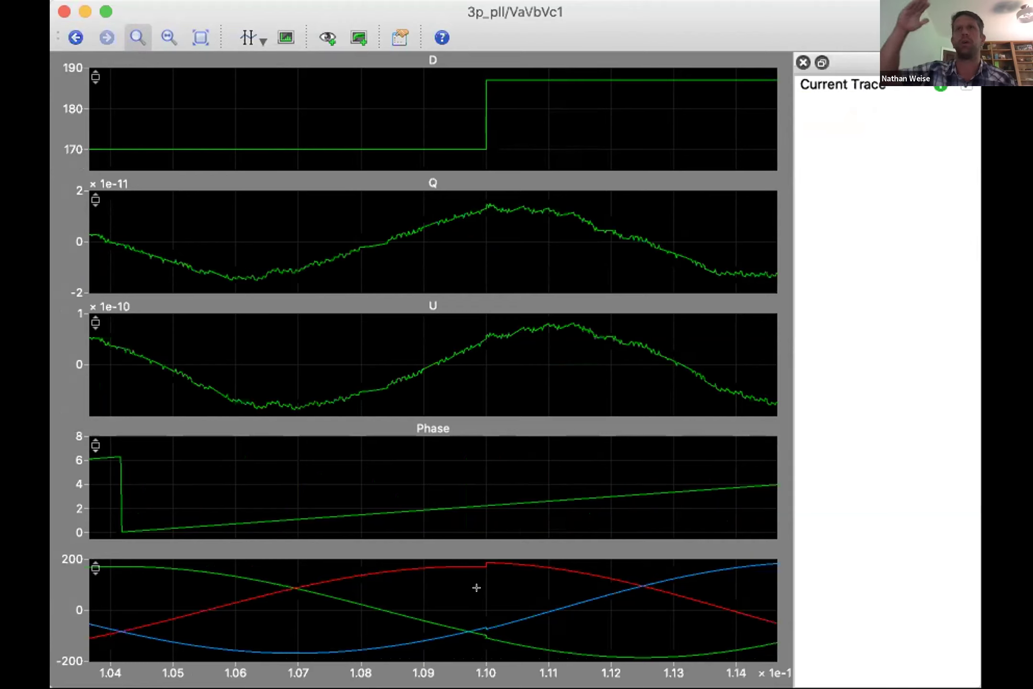
click(201, 36)
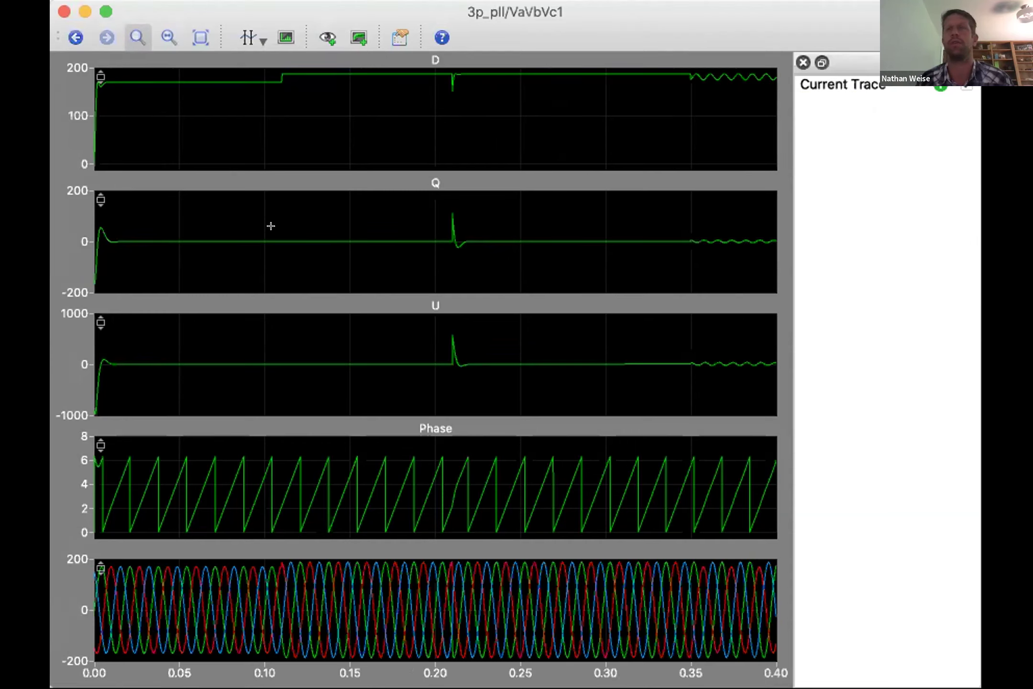
Step: Inspect the waveforms' jump near 0.21 s at two magnification levels, then return to the full time range
mouse_move(270, 227)
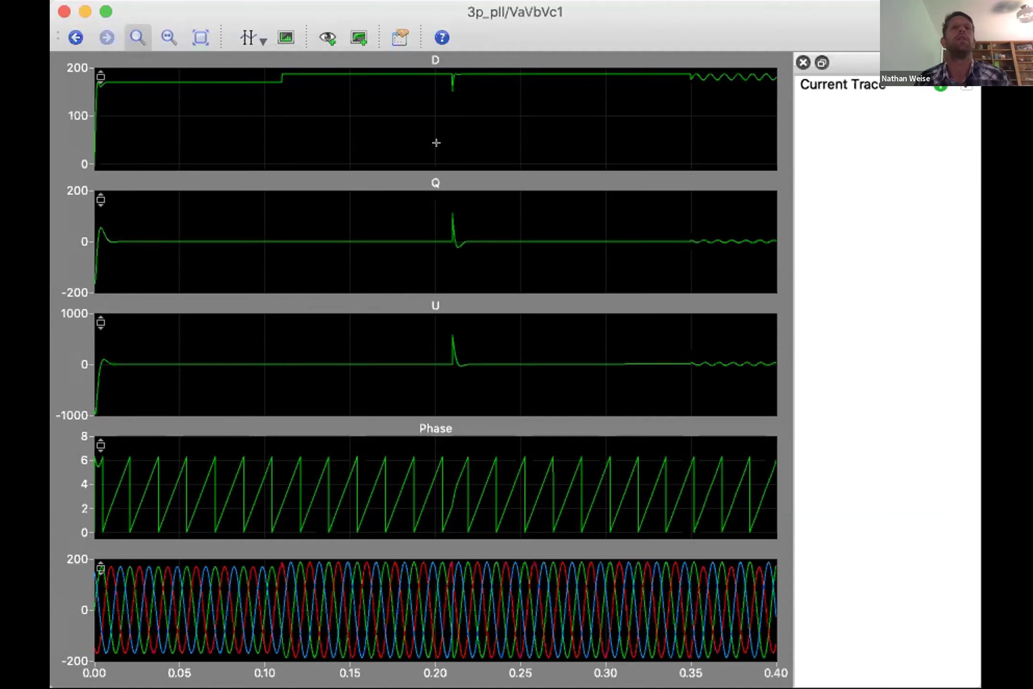
drag(440, 76, 453, 76)
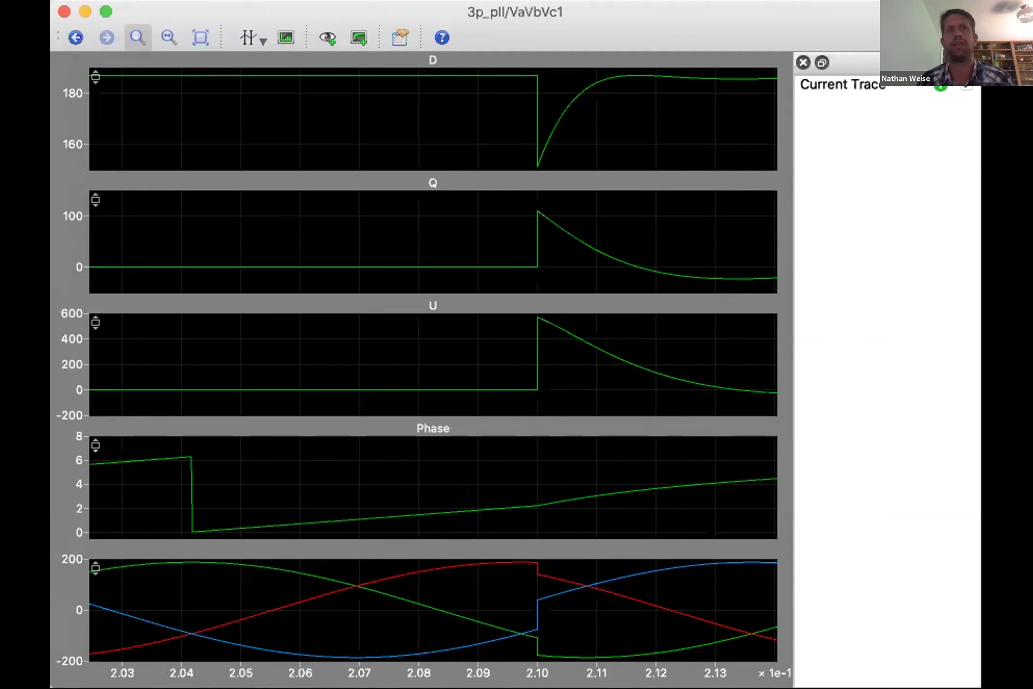
drag(528, 620, 552, 622)
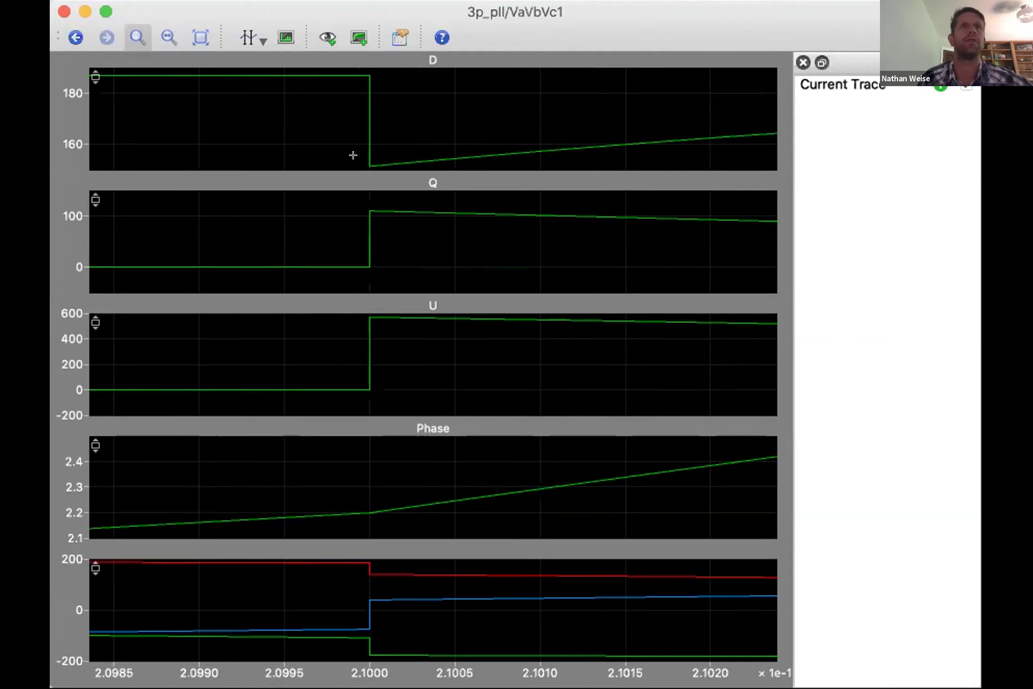
click(70, 26)
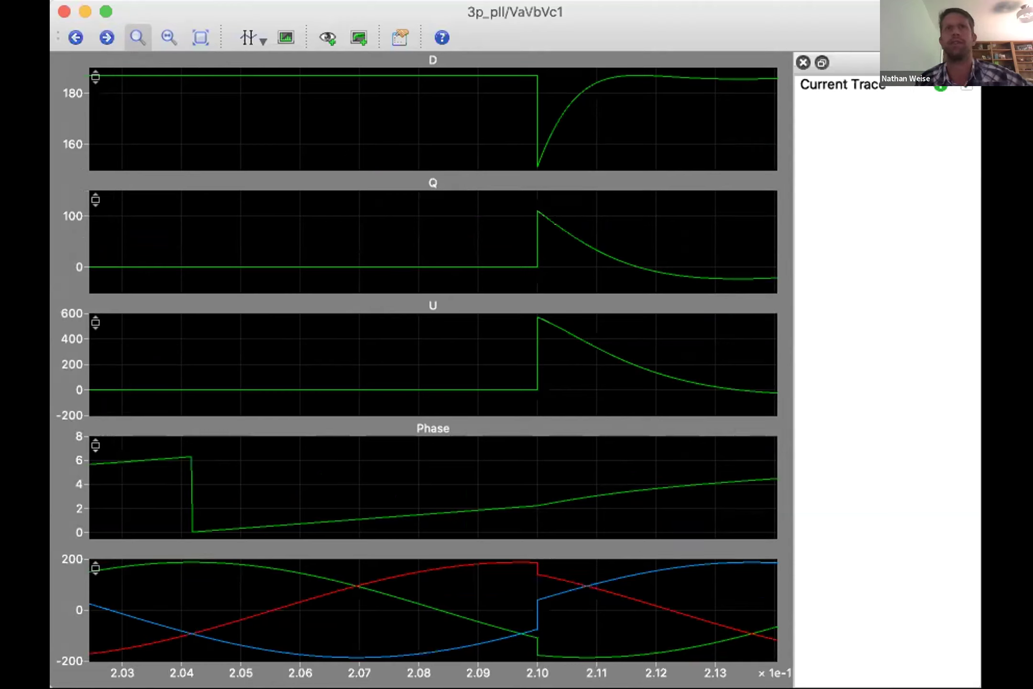
click(73, 34)
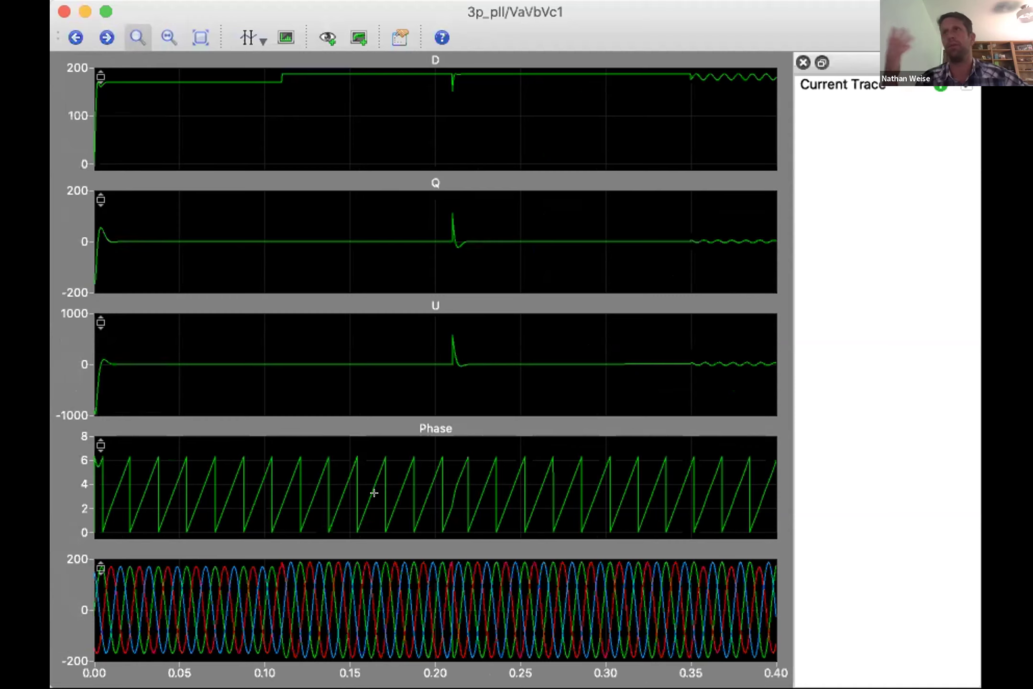
Step: Examine how the Phase trace recovers between about 0.202 and 0.234 s, then restore the full view
mouse_move(374, 492)
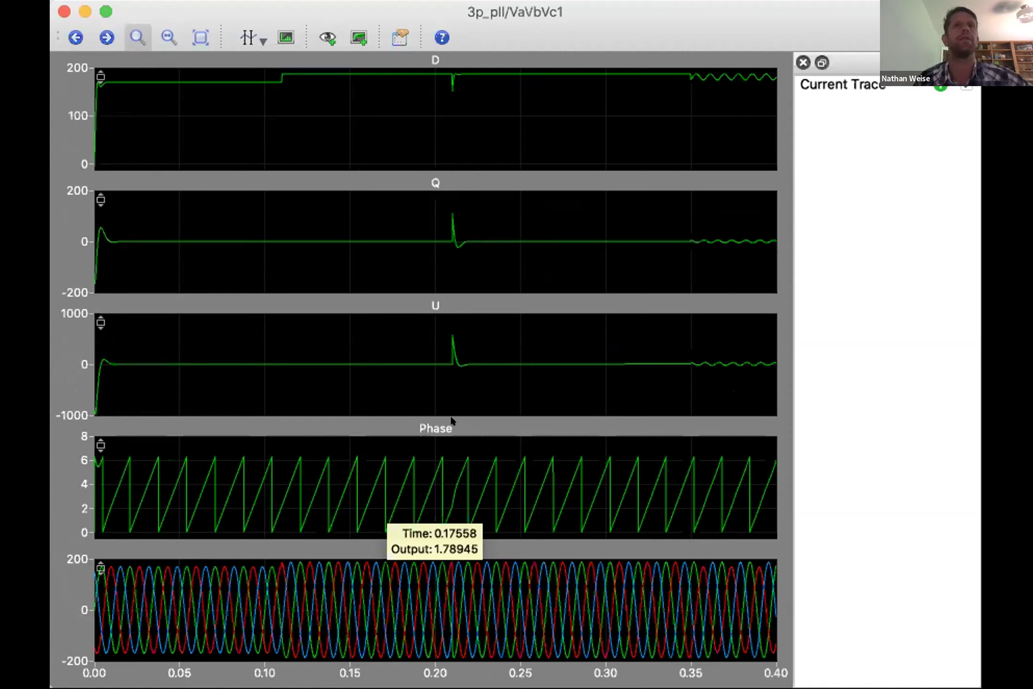
drag(439, 478, 493, 485)
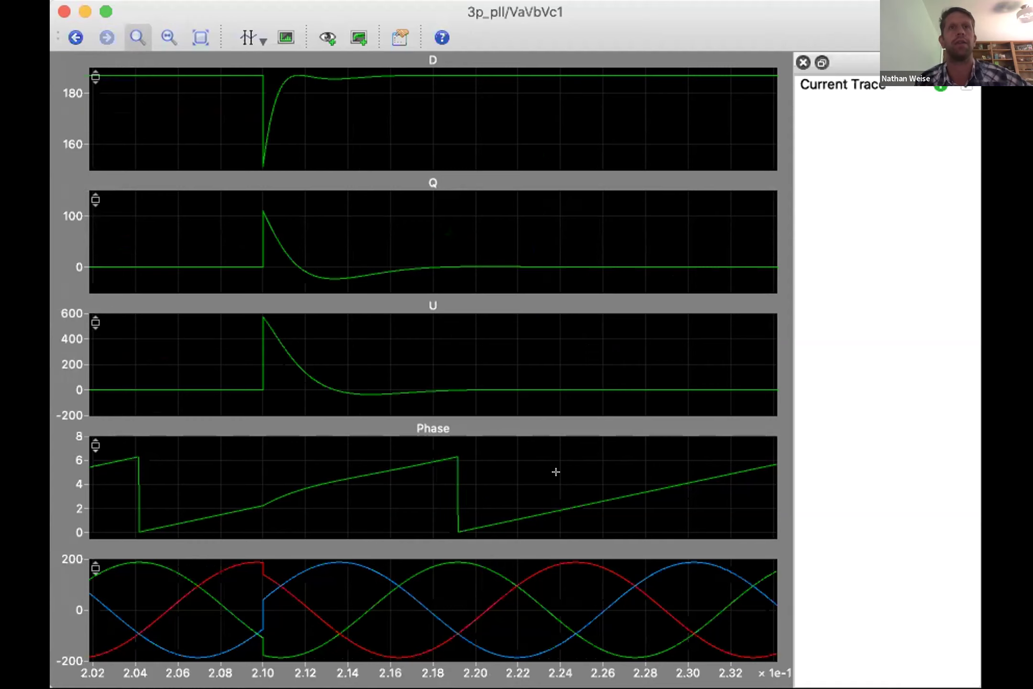
click(201, 38)
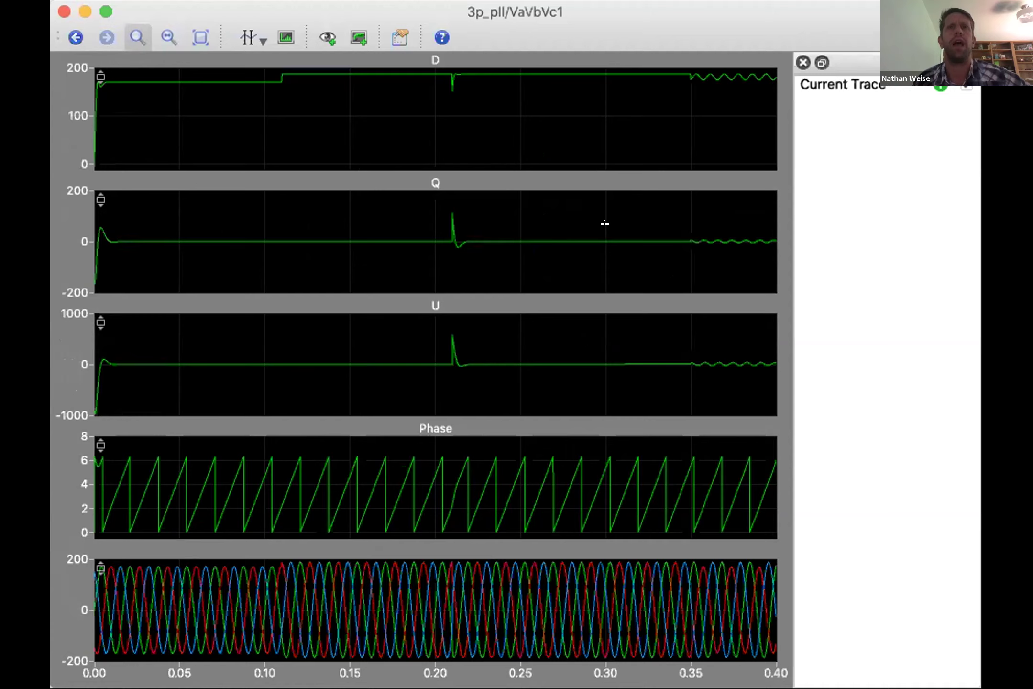
Step: Inspect the oscillations and three-phase voltage unbalance starting near 0.35 s, magnify the voltage troughs, and restore the full view
drag(684, 75, 725, 75)
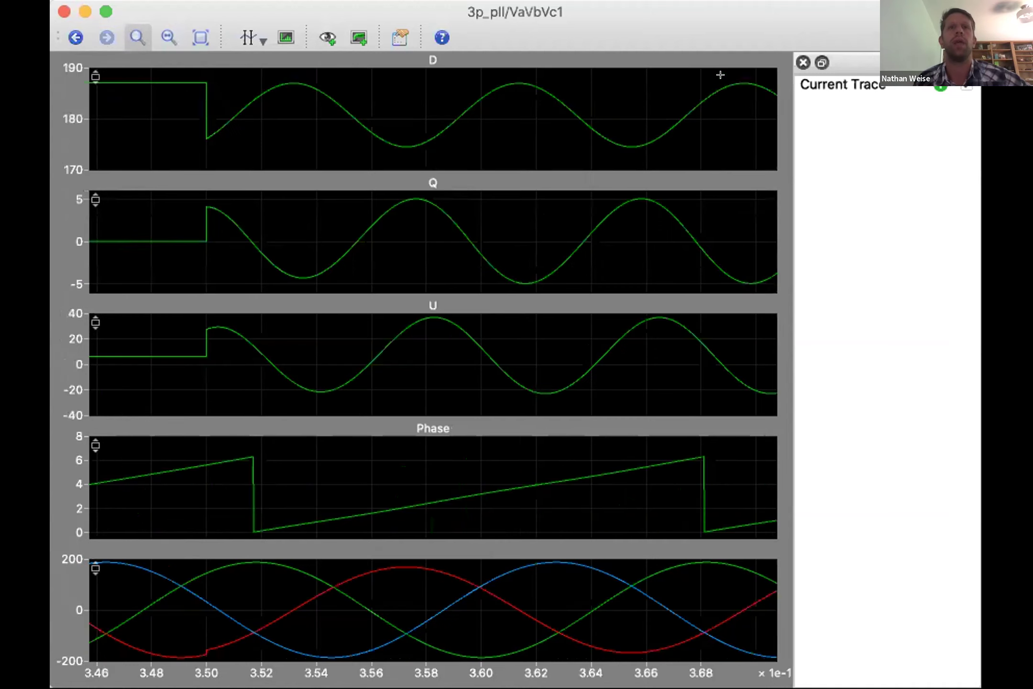
drag(193, 659, 201, 639)
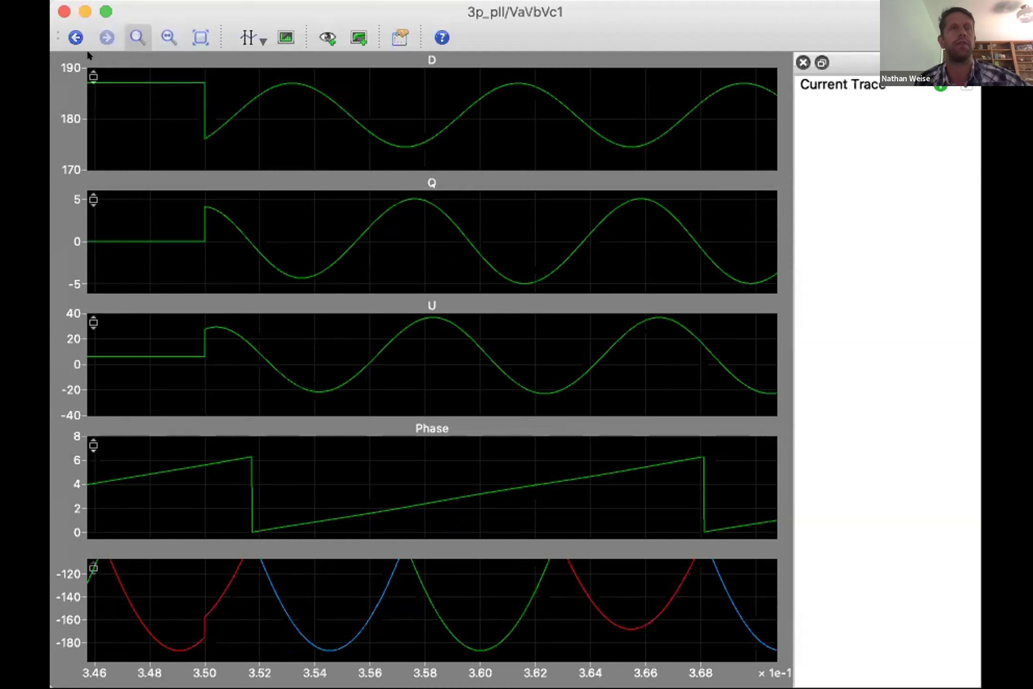
key(super+f)
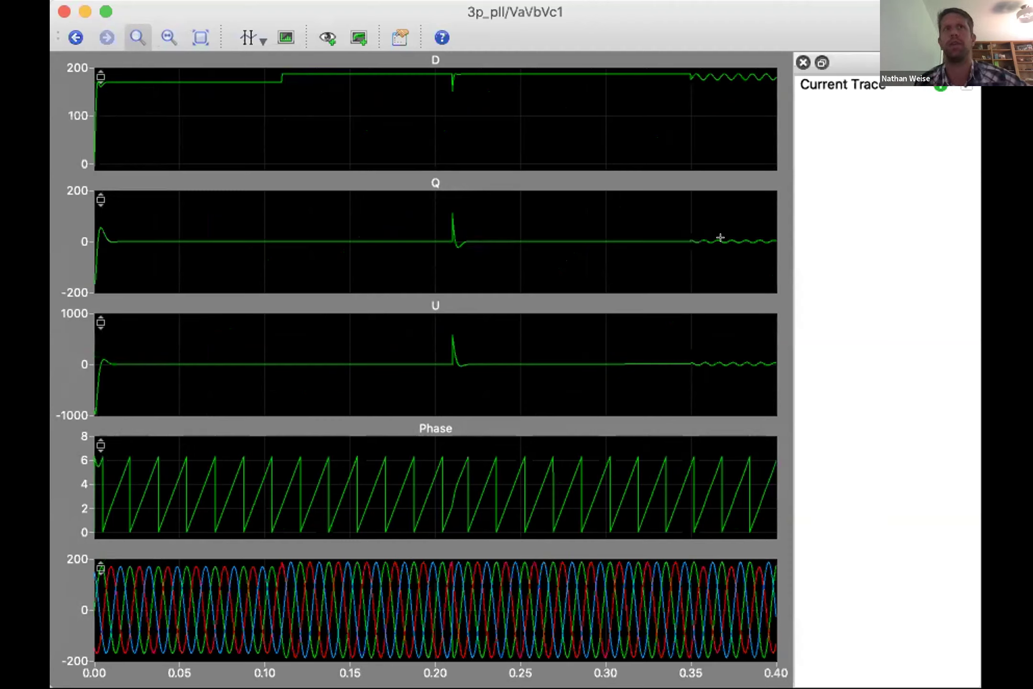
Step: Magnify the Q trace's vertical range around zero, inspect its oscillations after 0.35 s, and restore the full view
drag(725, 224, 739, 241)
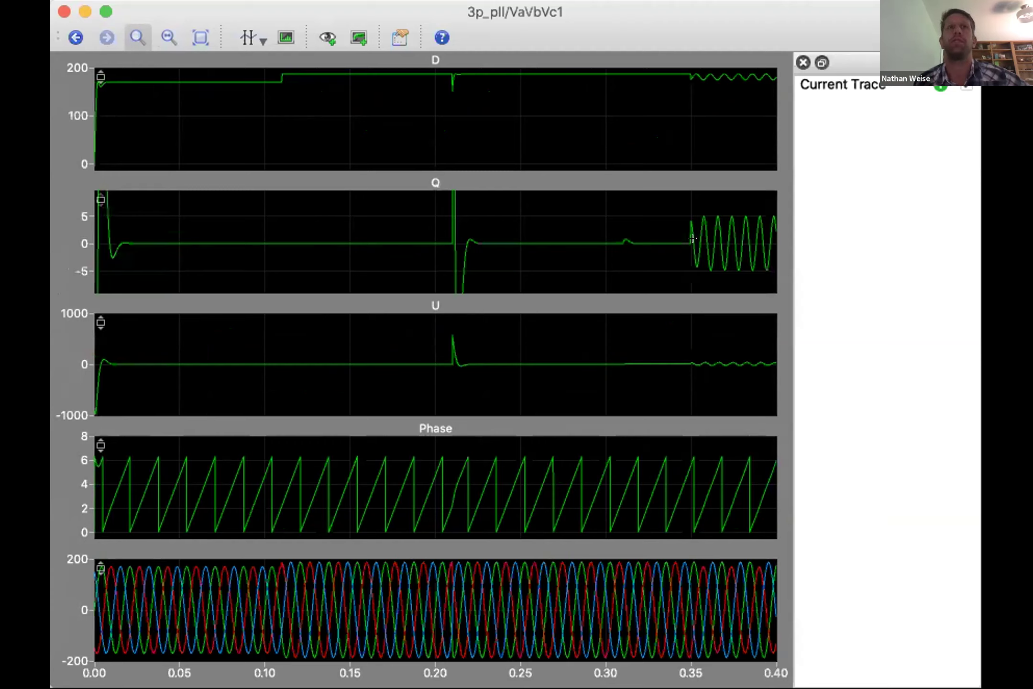
mouse_move(692, 238)
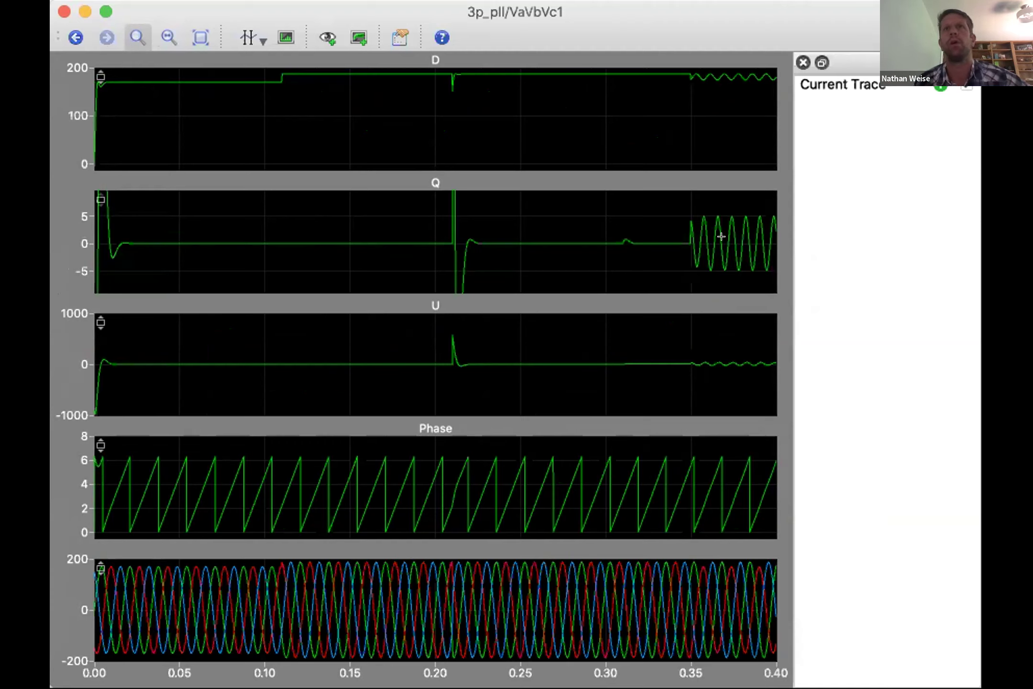
click(201, 37)
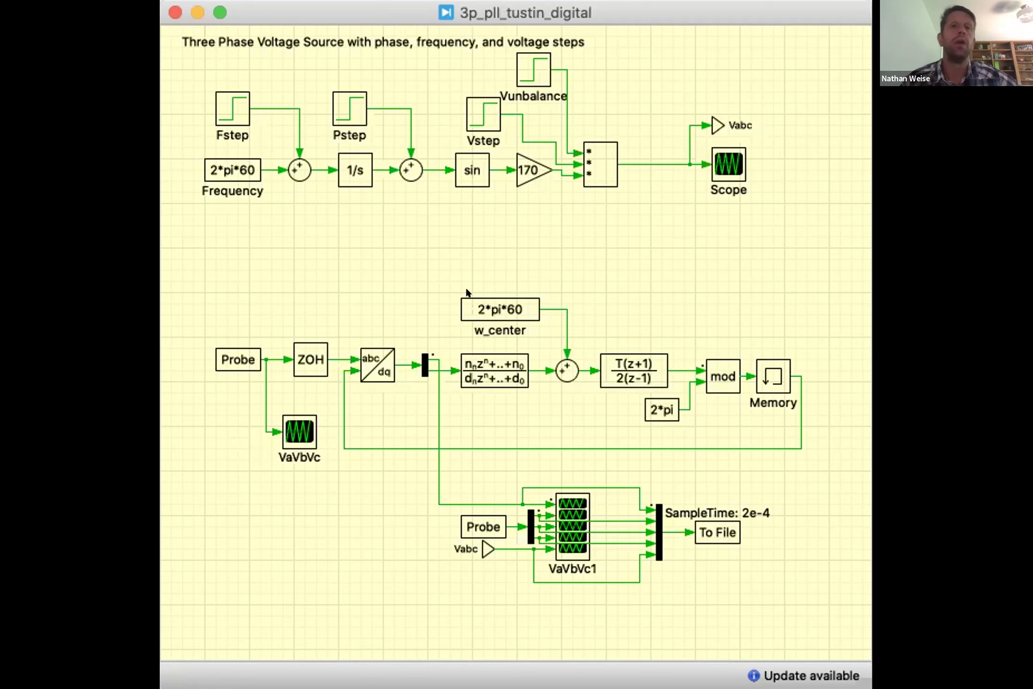
Step: Examine the 3p_pll_tustin_digital model's discrete transfer function, Tustin integrator, w_center constant and abc-to-dq blocks one by one
click(471, 364)
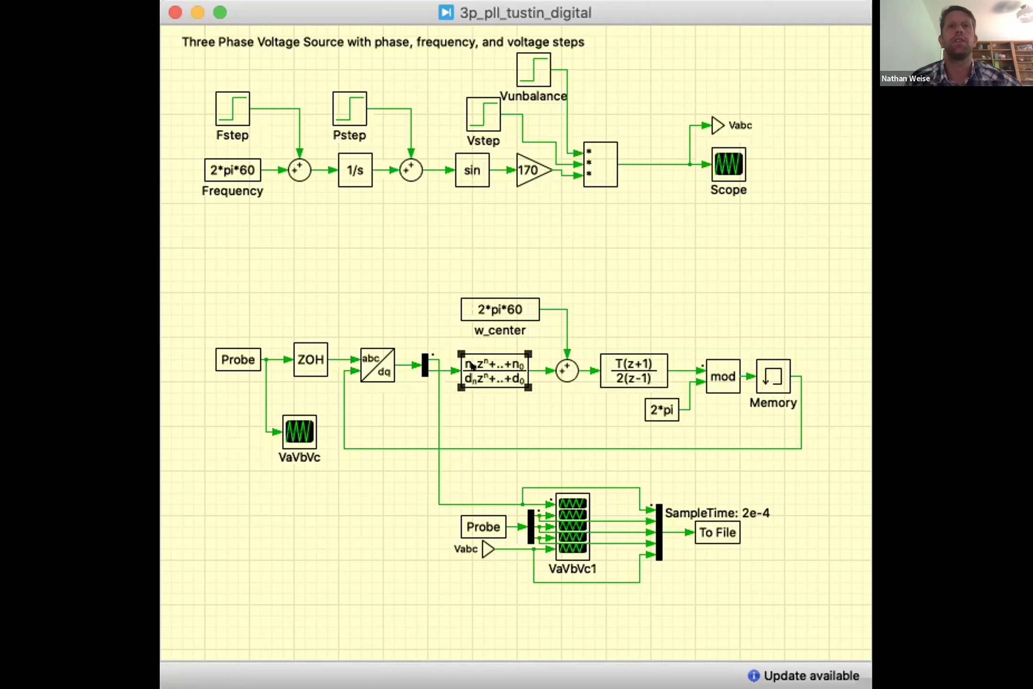
click(608, 360)
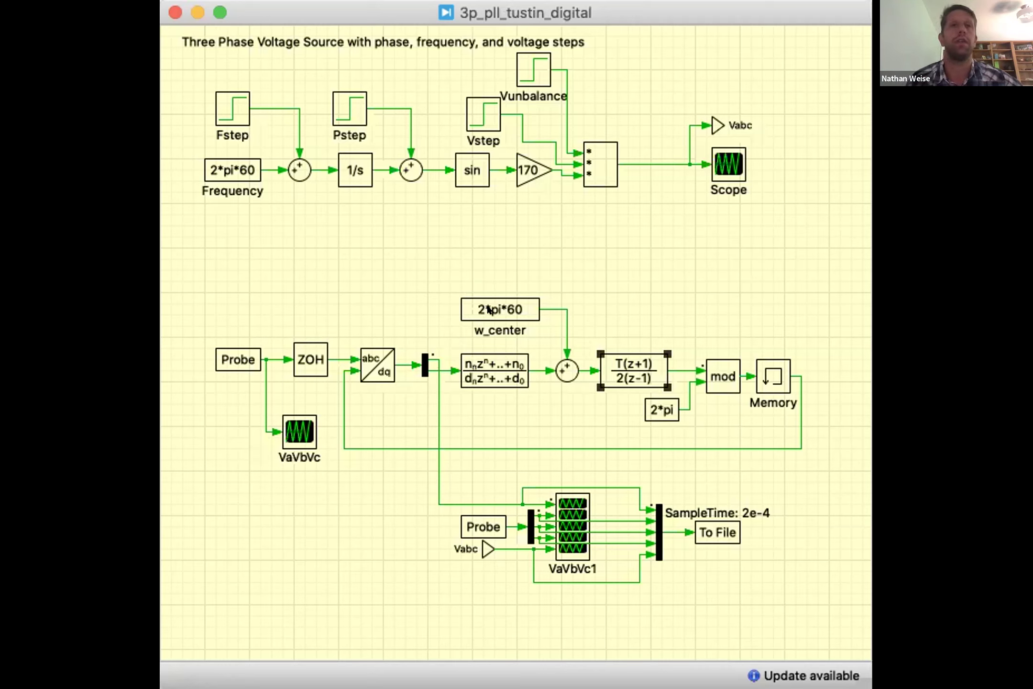
click(487, 310)
click(365, 364)
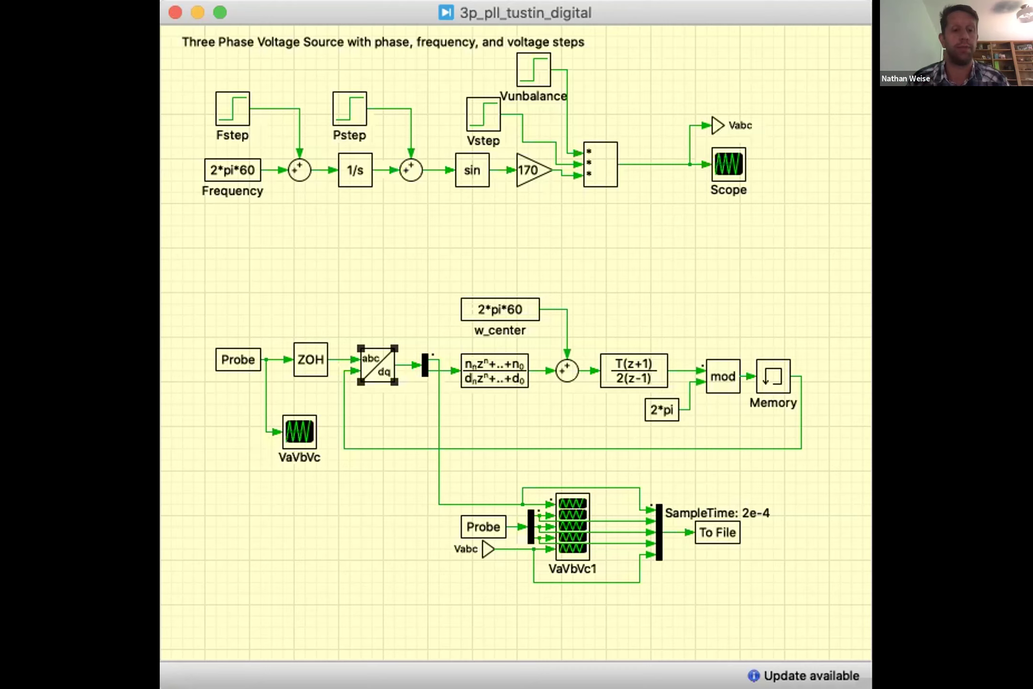
Step: Open the digital model's VaVbVc1 scope, enlarge its window, and check the D trace near 0.35 s
double_click(561, 505)
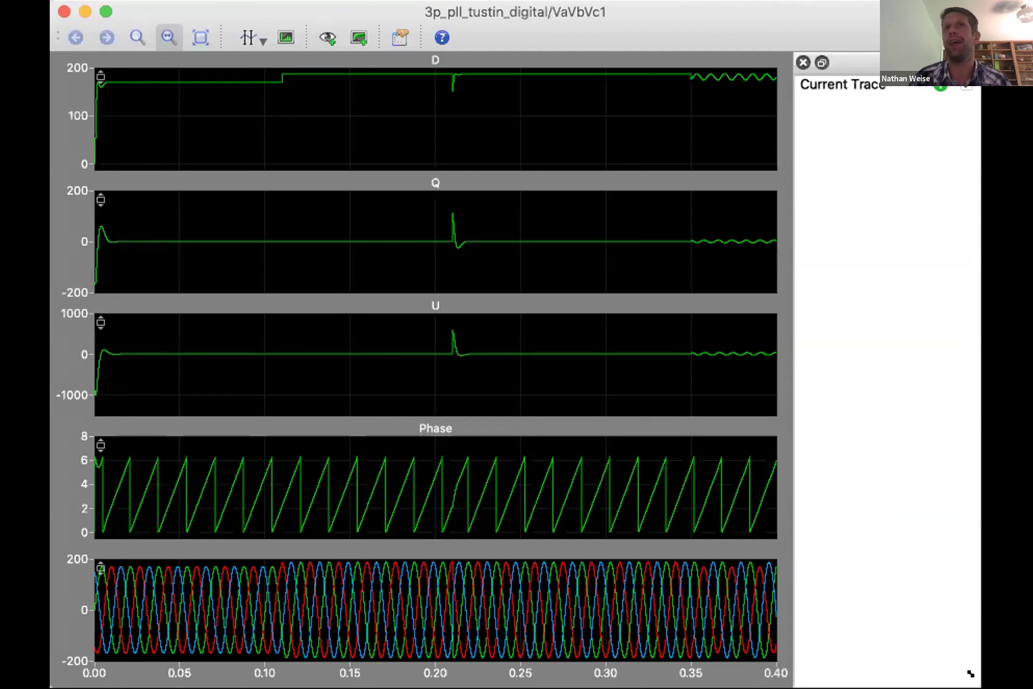
drag(971, 673, 1011, 687)
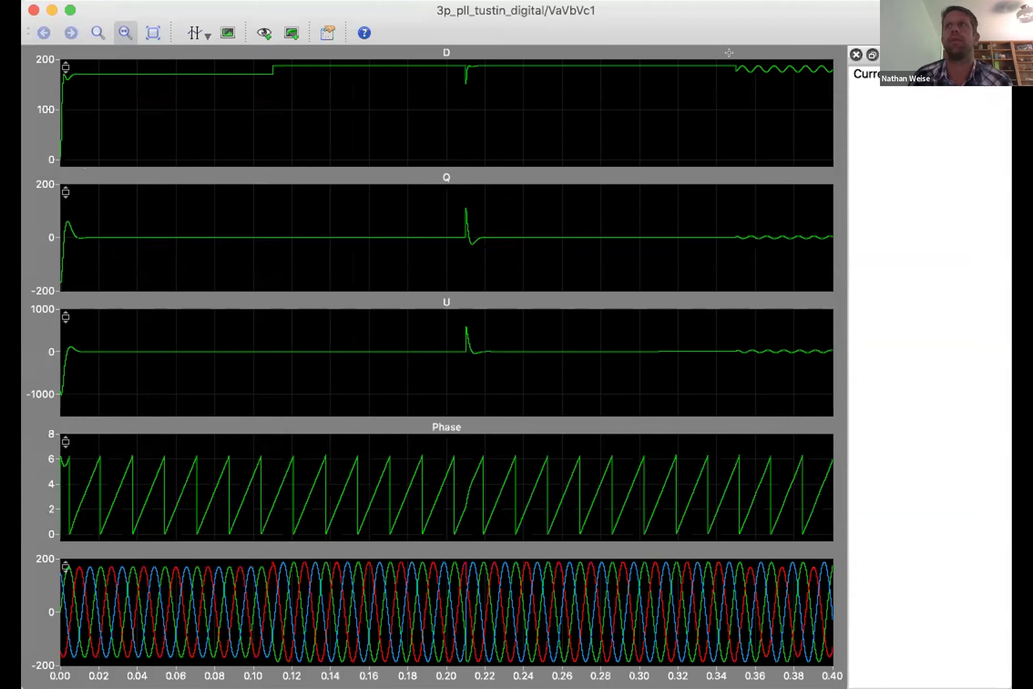
mouse_move(730, 60)
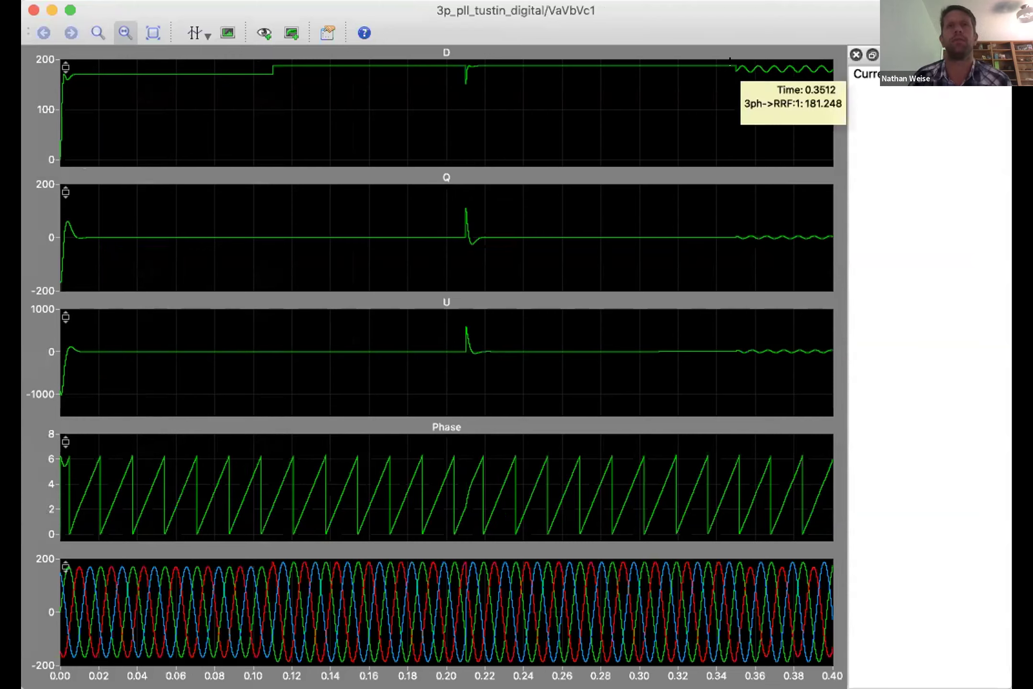
Step: Magnify the waveforms progressively around 0.149 s to inspect the individual sampling steps, then restore the full time range
mouse_move(321, 455)
mouse_down()
mouse_move(386, 460)
mouse_move(390, 504)
mouse_up()
drag(405, 464, 404, 524)
drag(425, 443, 496, 484)
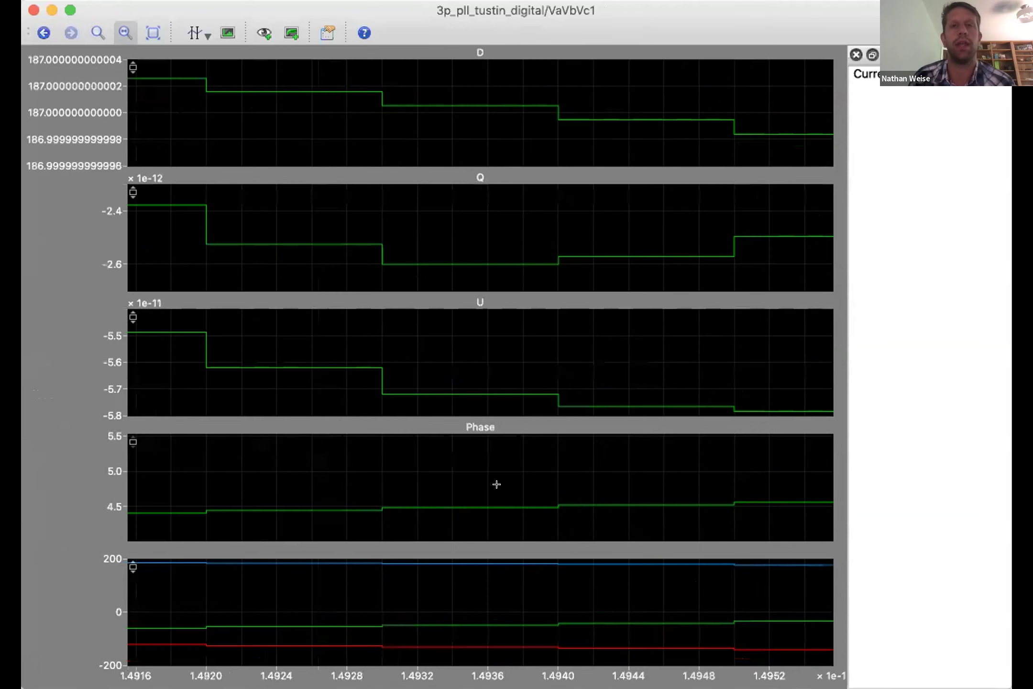
click(143, 25)
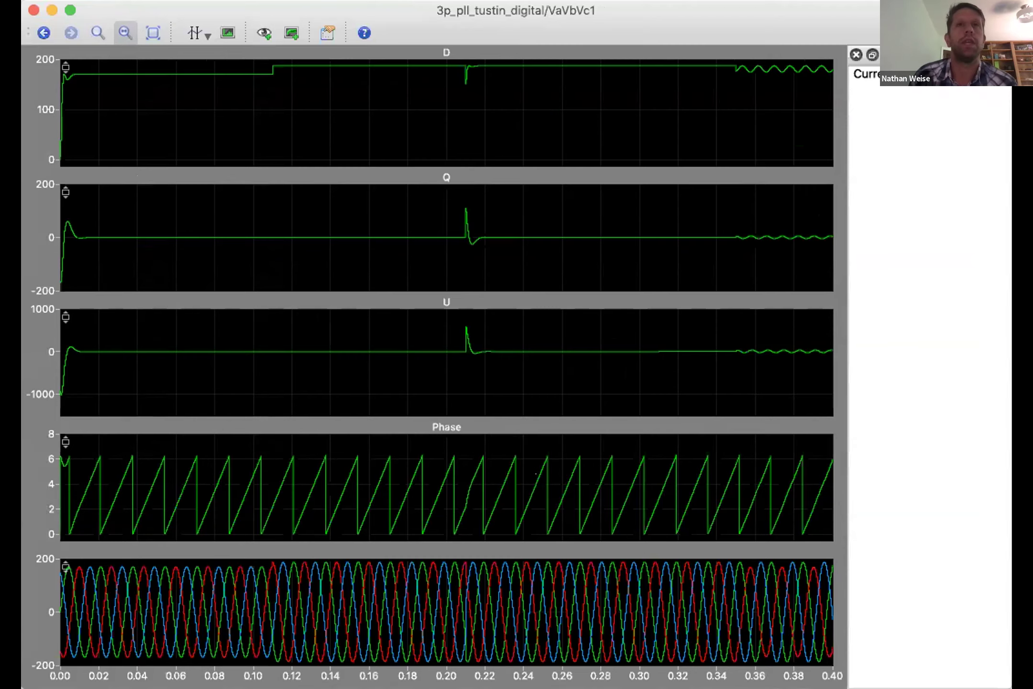
Step: Inspect the digital PLL's response to the phase jump between about 0.202 and 0.222 s, then restore the full view
drag(450, 86, 480, 82)
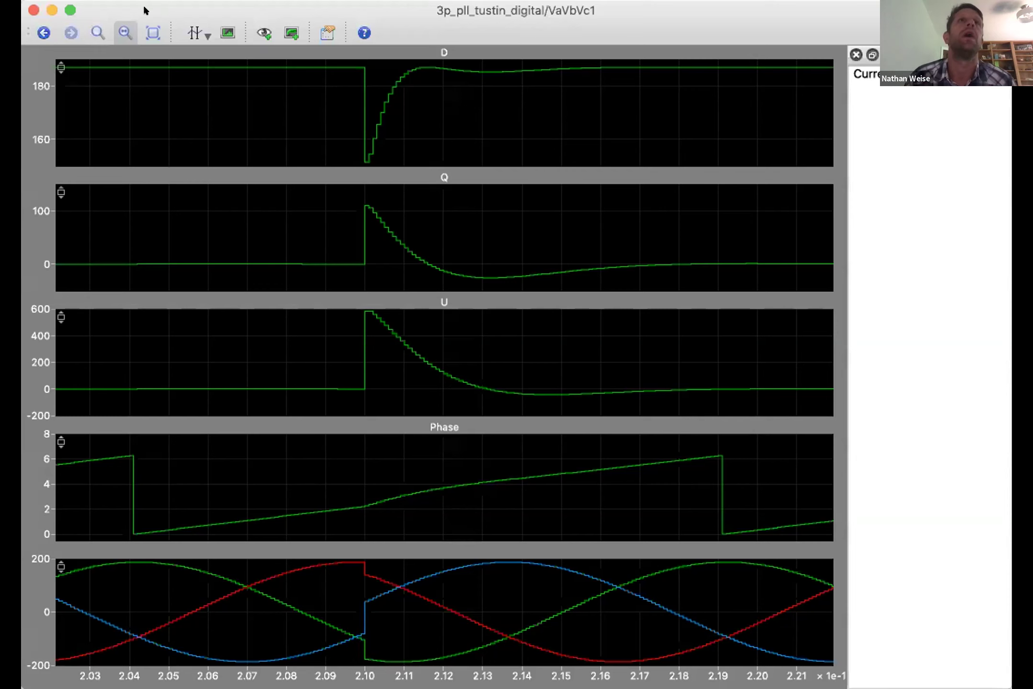
click(152, 32)
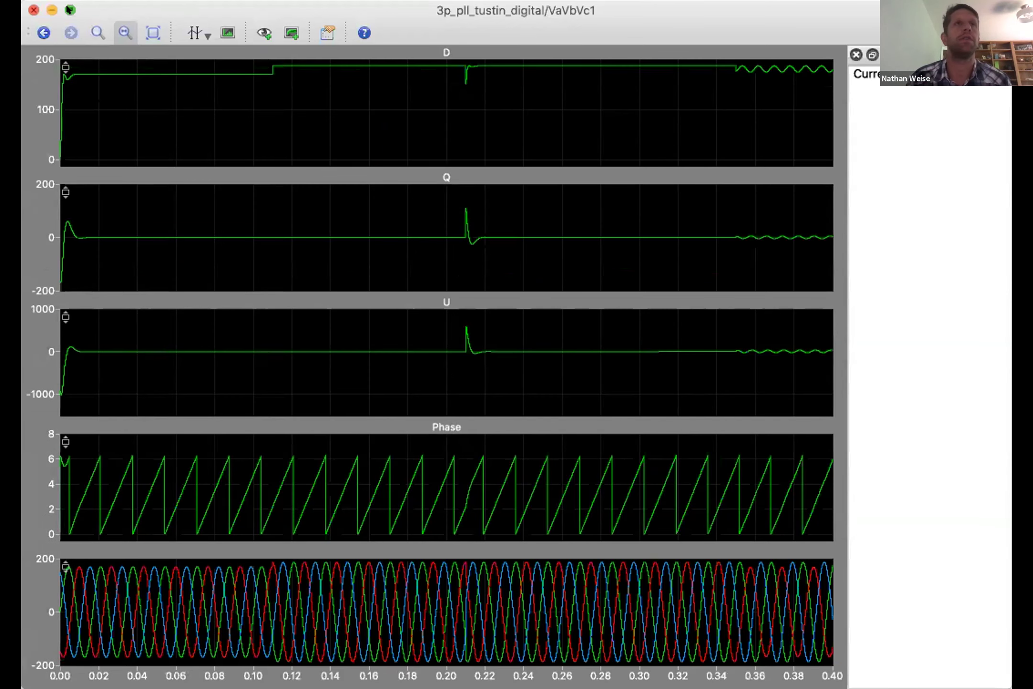